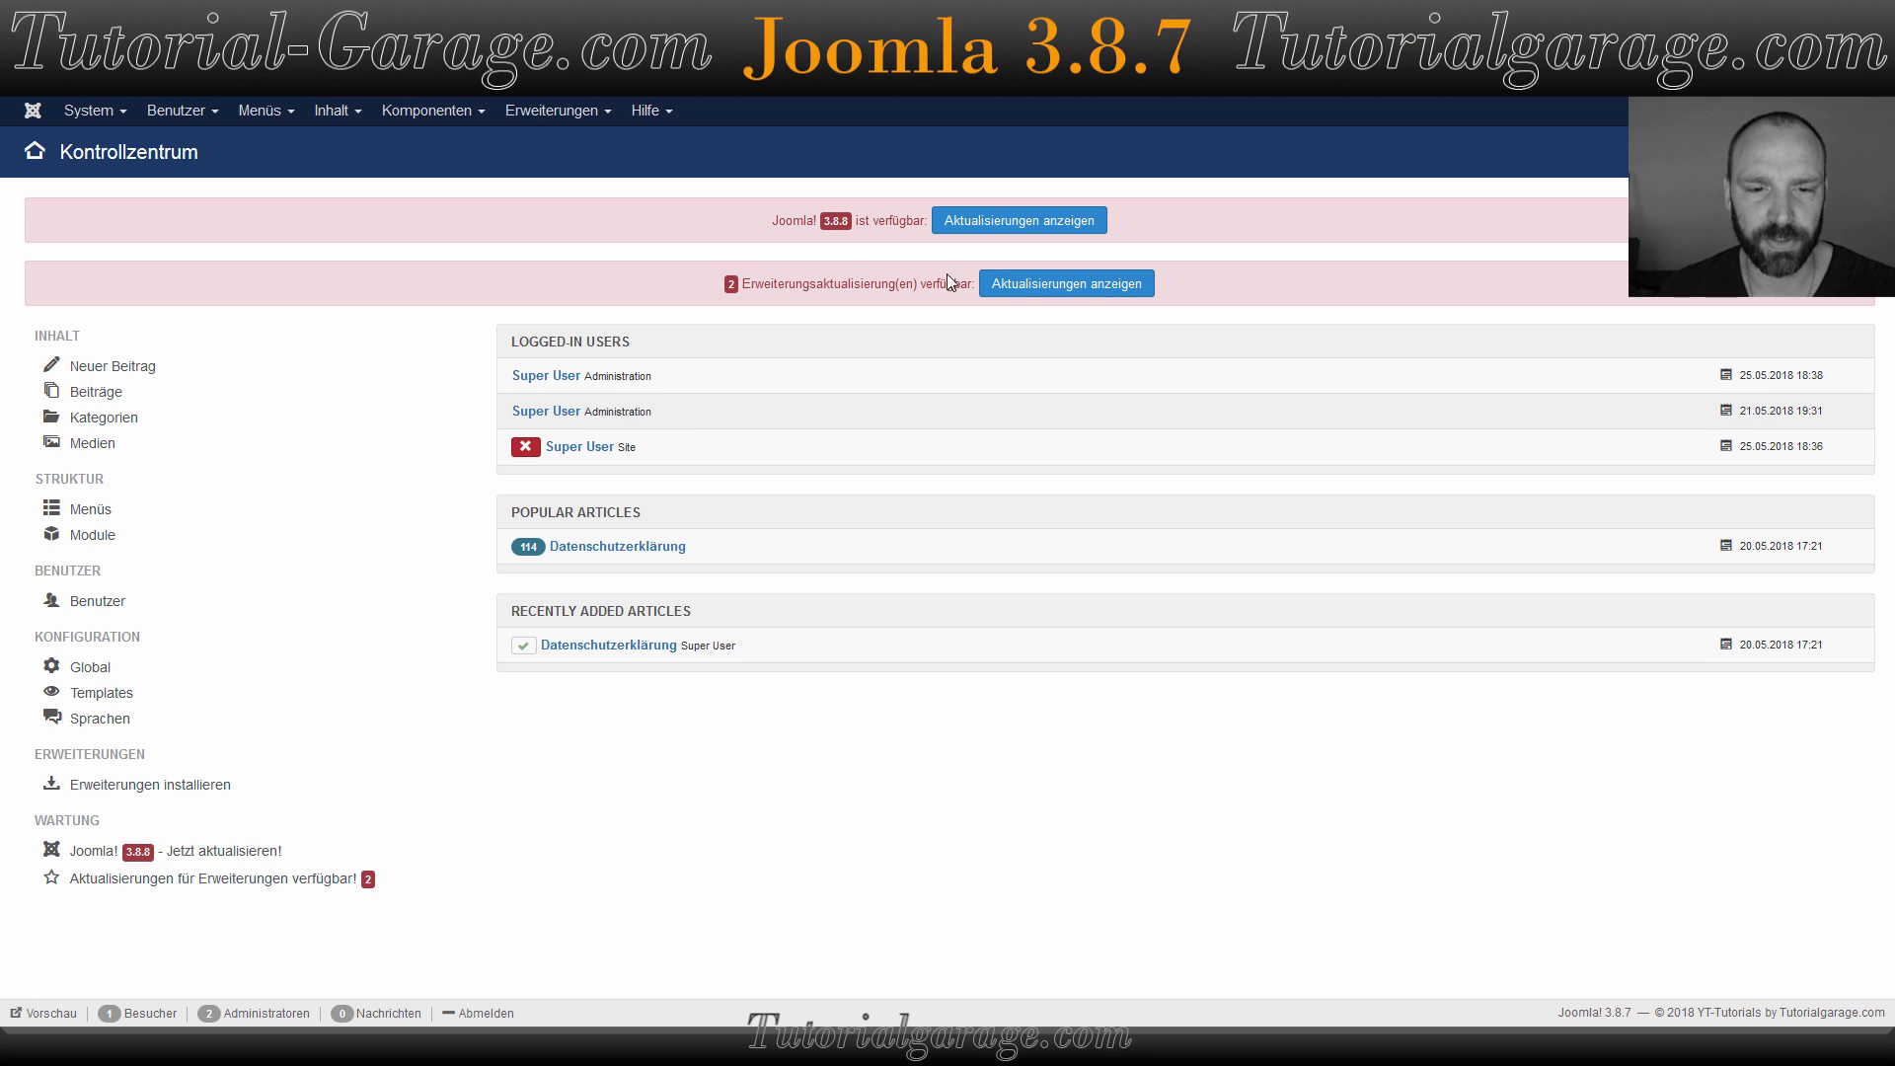
Update both outdated extensions, the CookieHint plugin and the German DE language package, from the available extension updates.
{"action": "left_click", "coordinate": [1052, 288]}
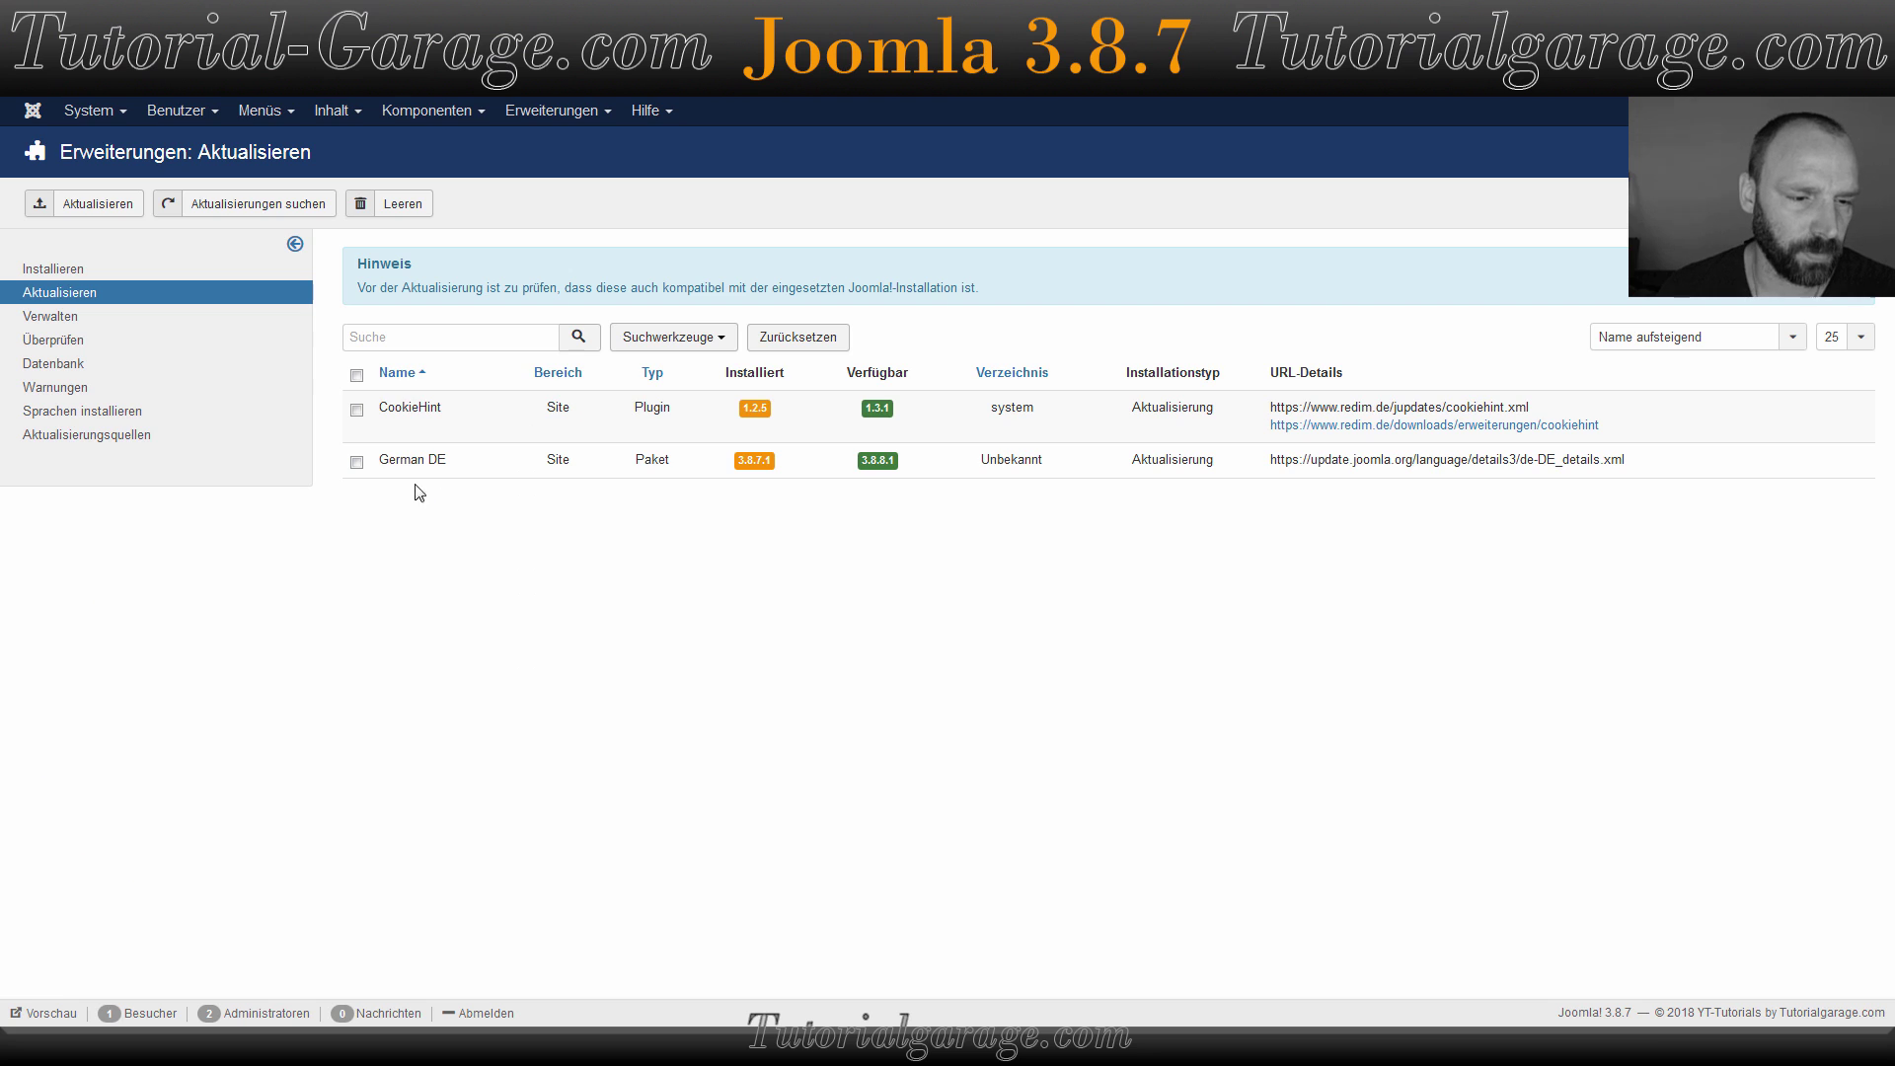
{"action": "left_click", "coordinate": [356, 375]}
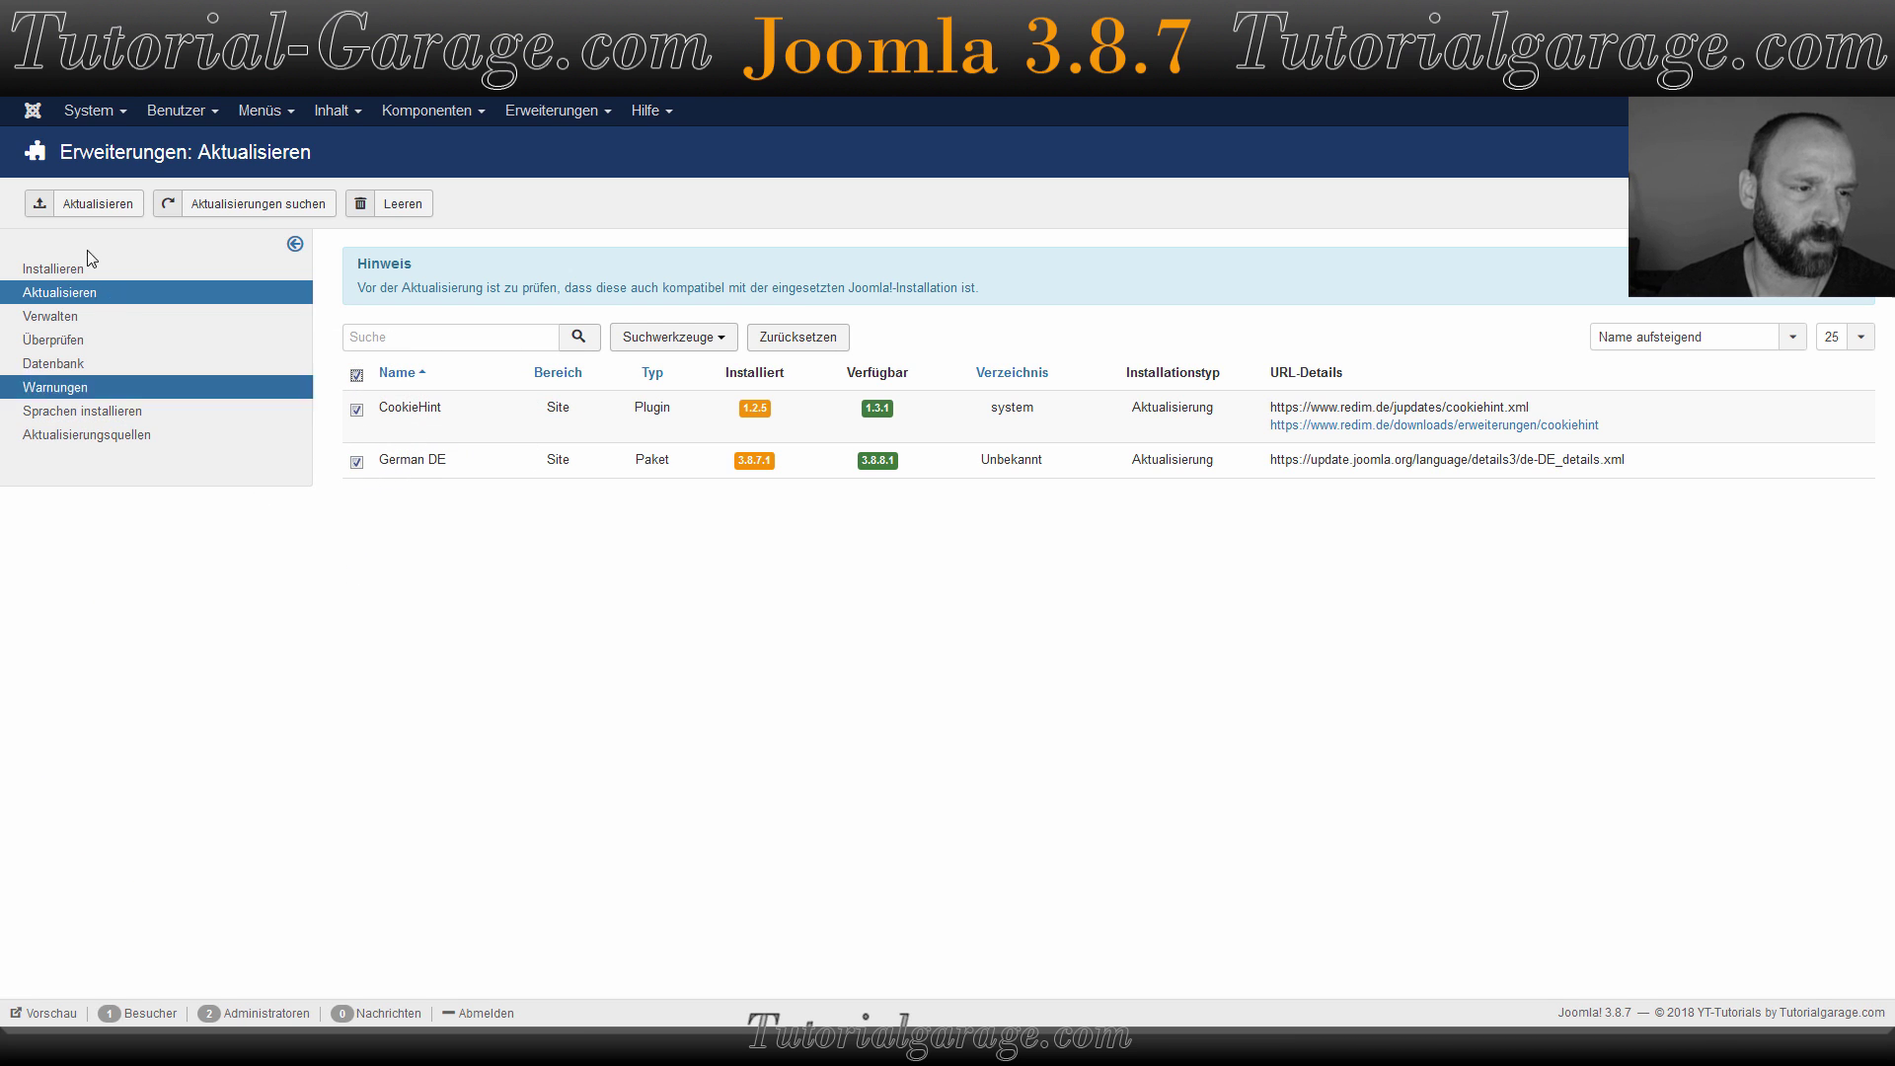
{"action": "left_click", "coordinate": [98, 204]}
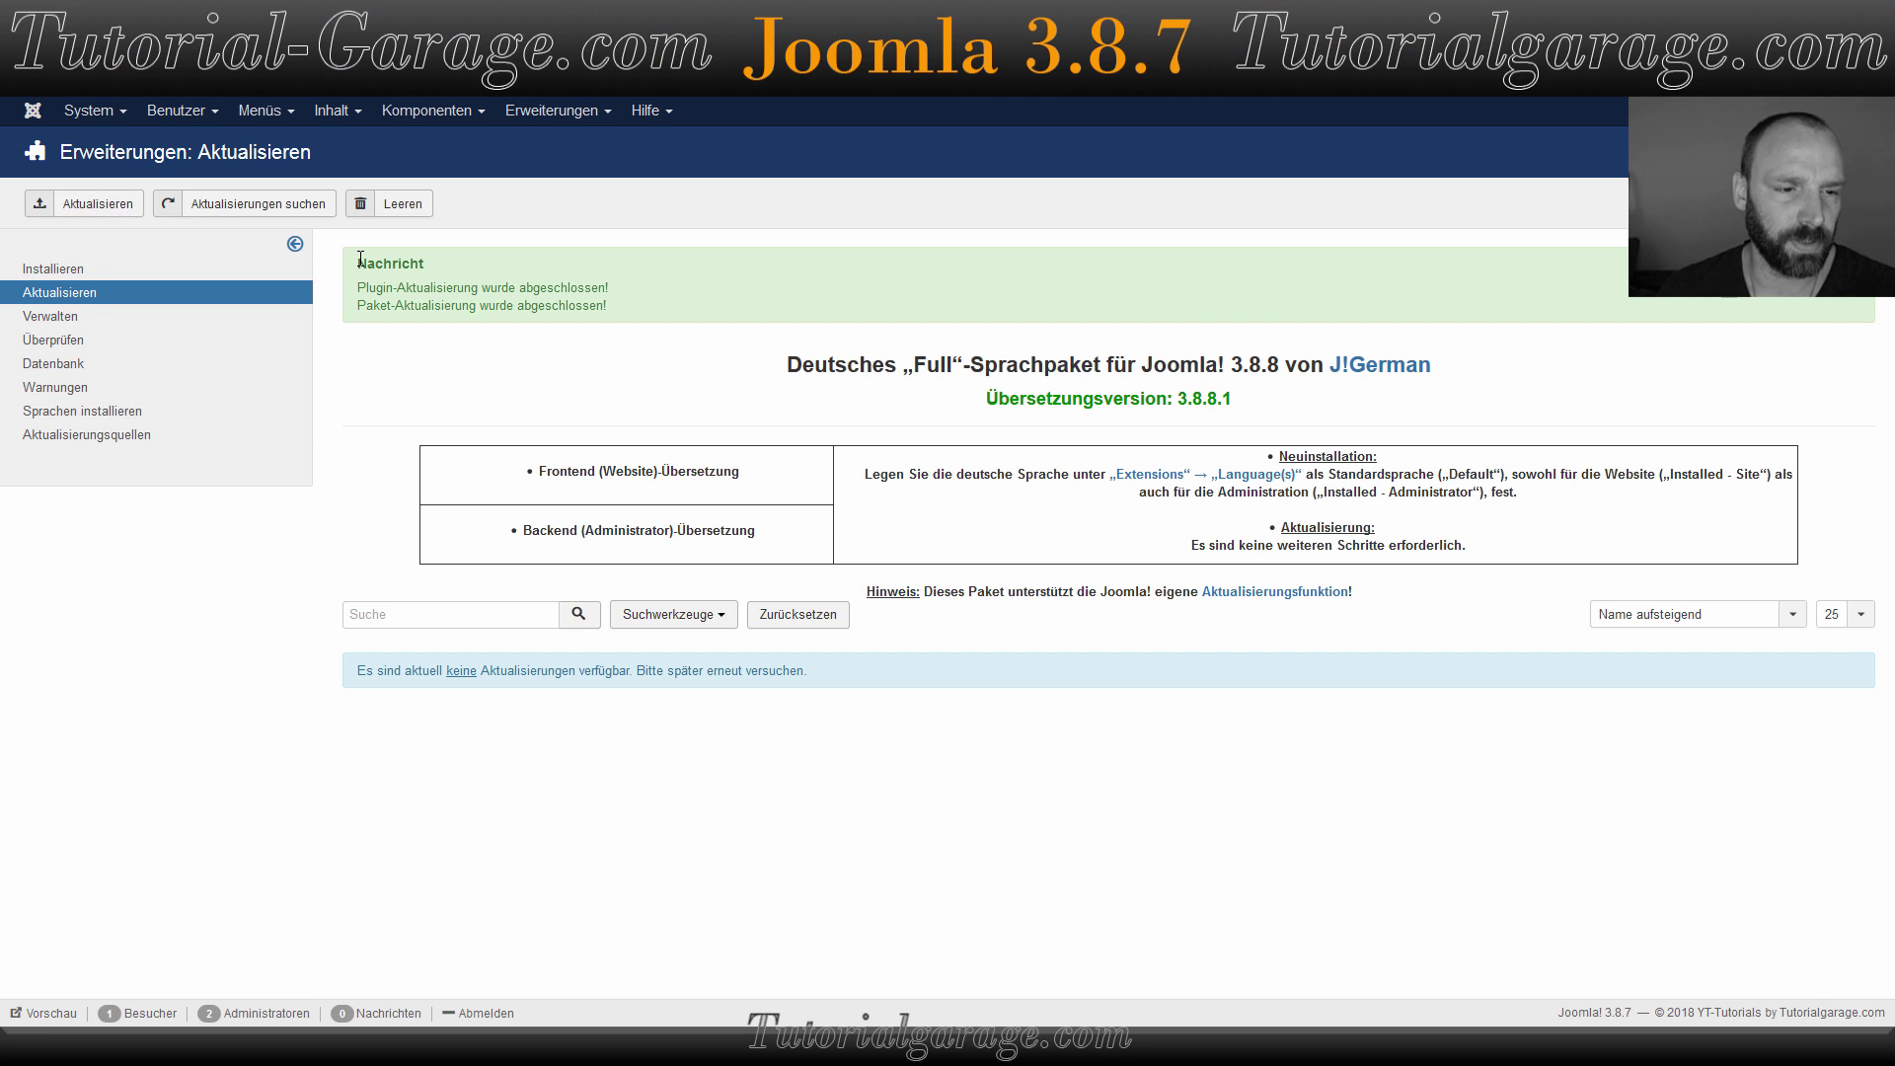
{"action": "left_click_drag", "start_coordinate": [357, 259], "coordinate": [676, 322]}
{"action": "left_click", "coordinate": [565, 356]}
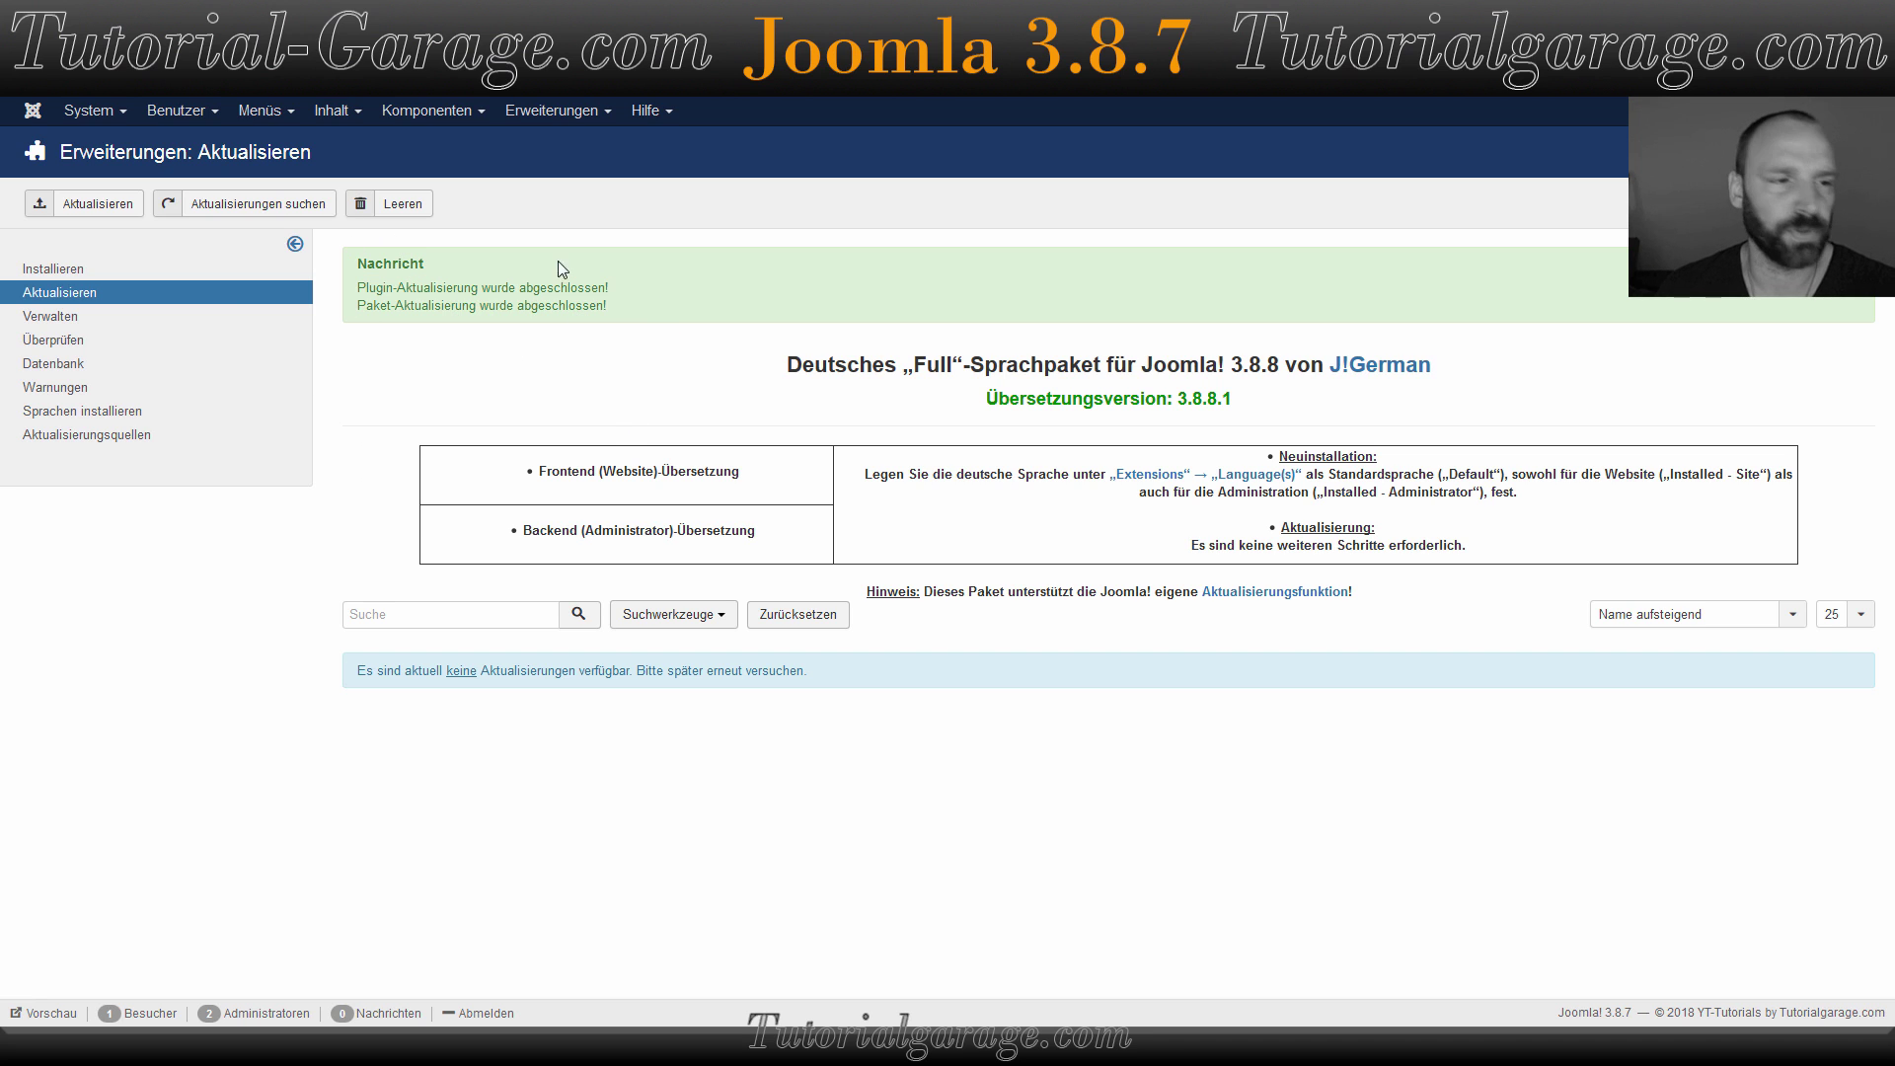
Install the Joomla 3.8.8 core update with the installation method "Dateien direkt schreiben".
{"action": "left_click", "coordinate": [32, 110]}
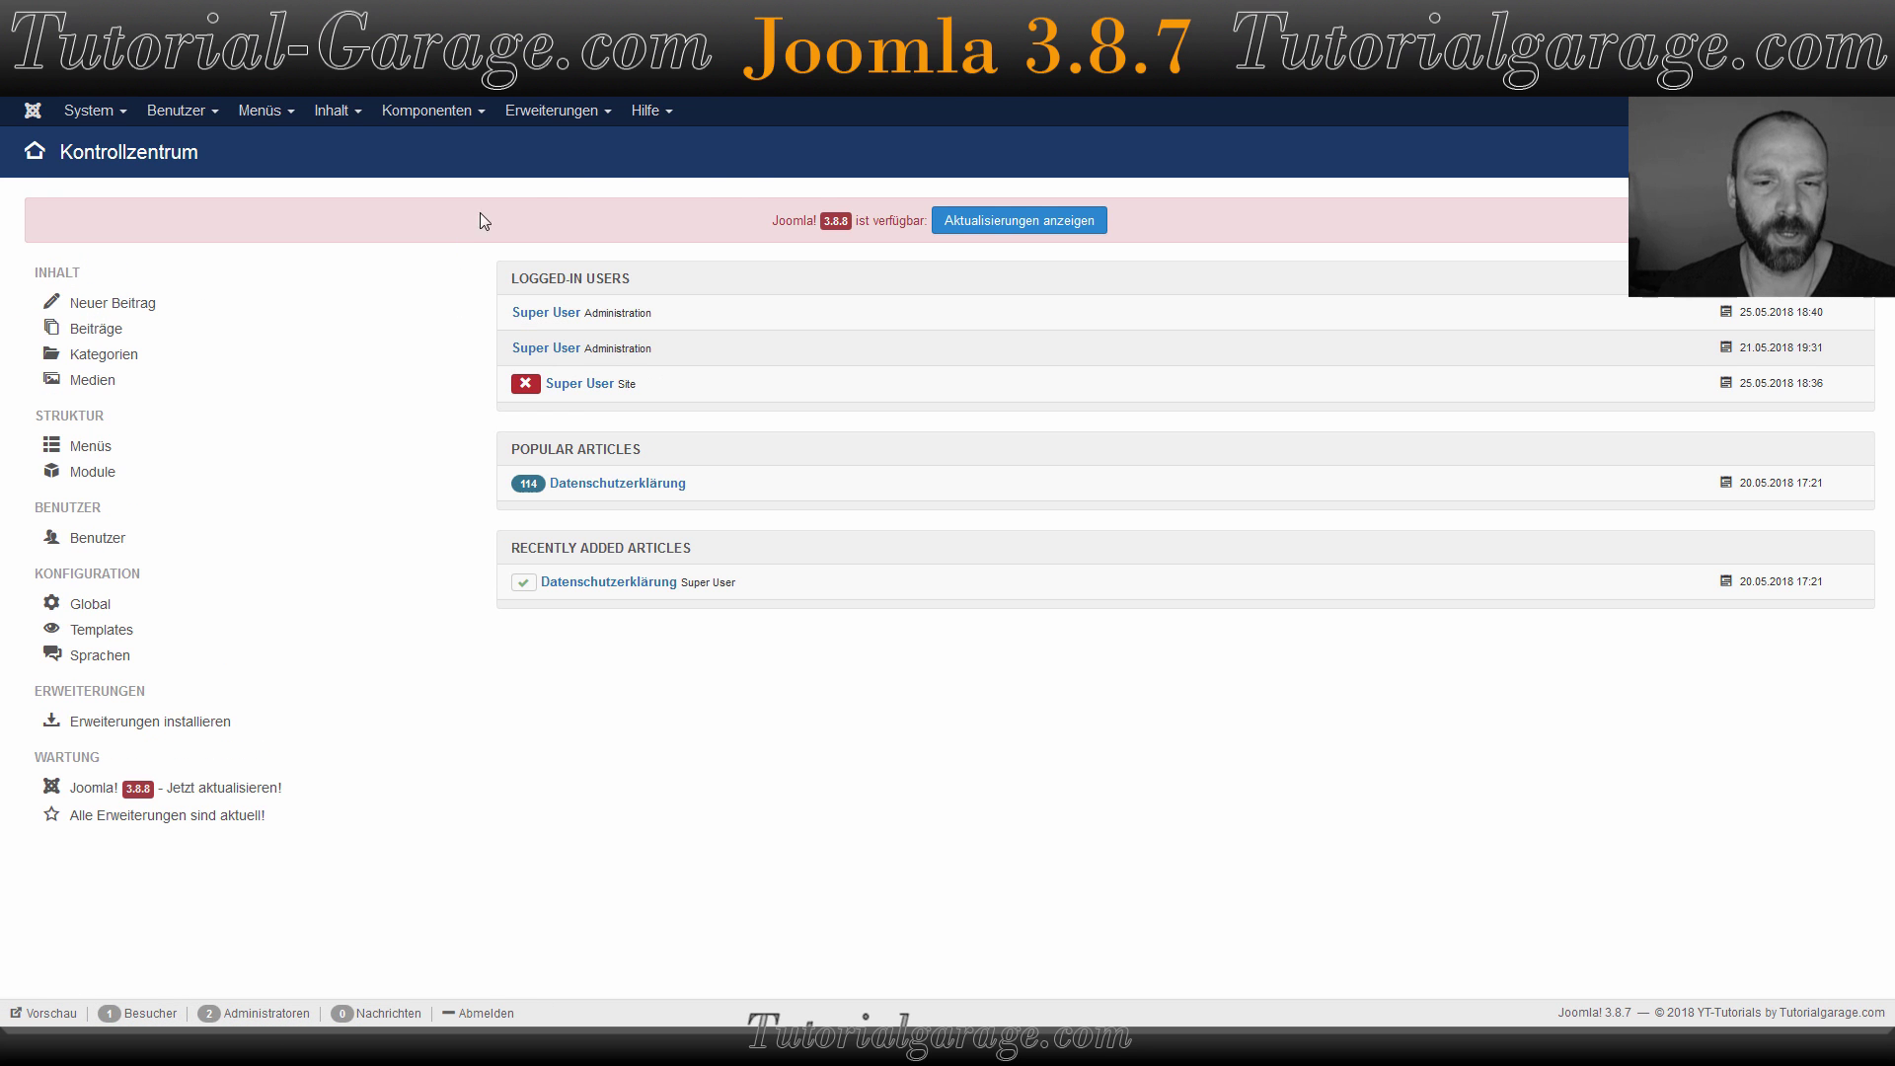
{"action": "left_click", "coordinate": [989, 223]}
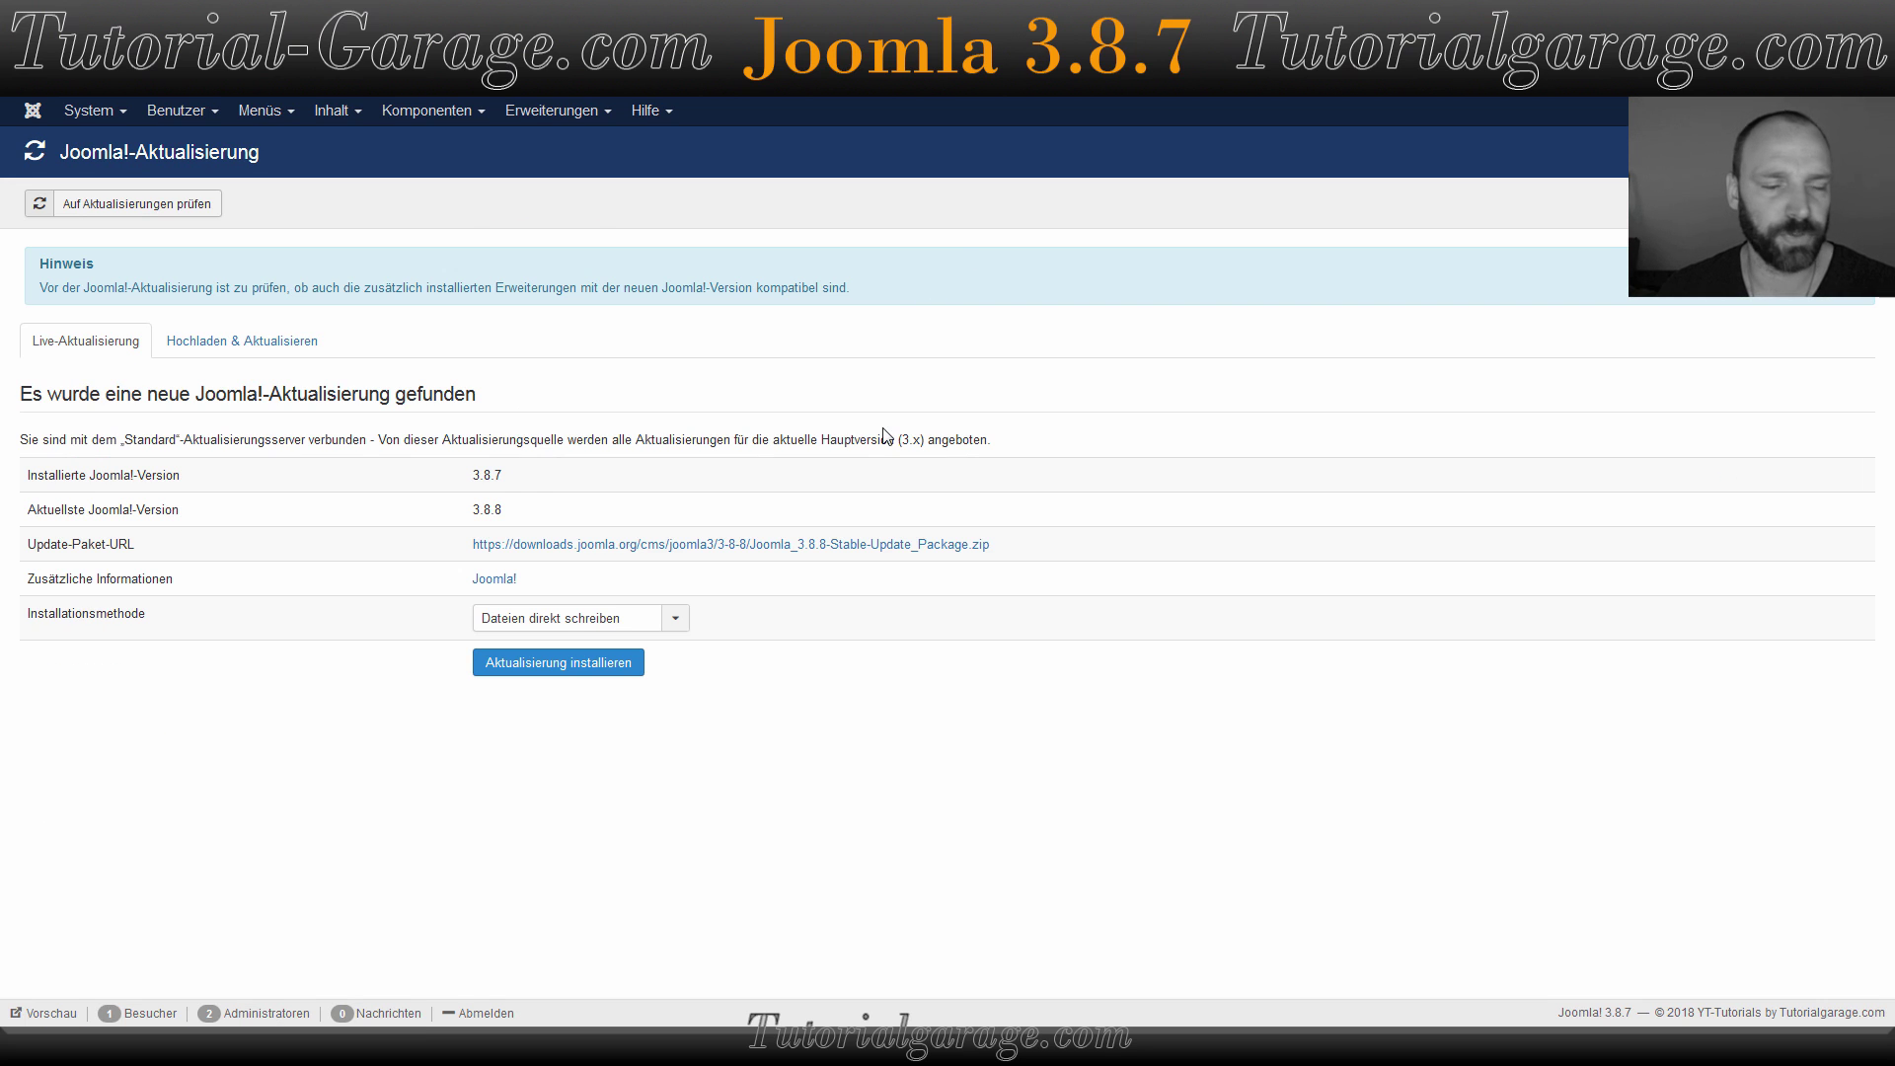
{"action": "double_click", "coordinate": [491, 508]}
{"action": "left_click", "coordinate": [538, 516]}
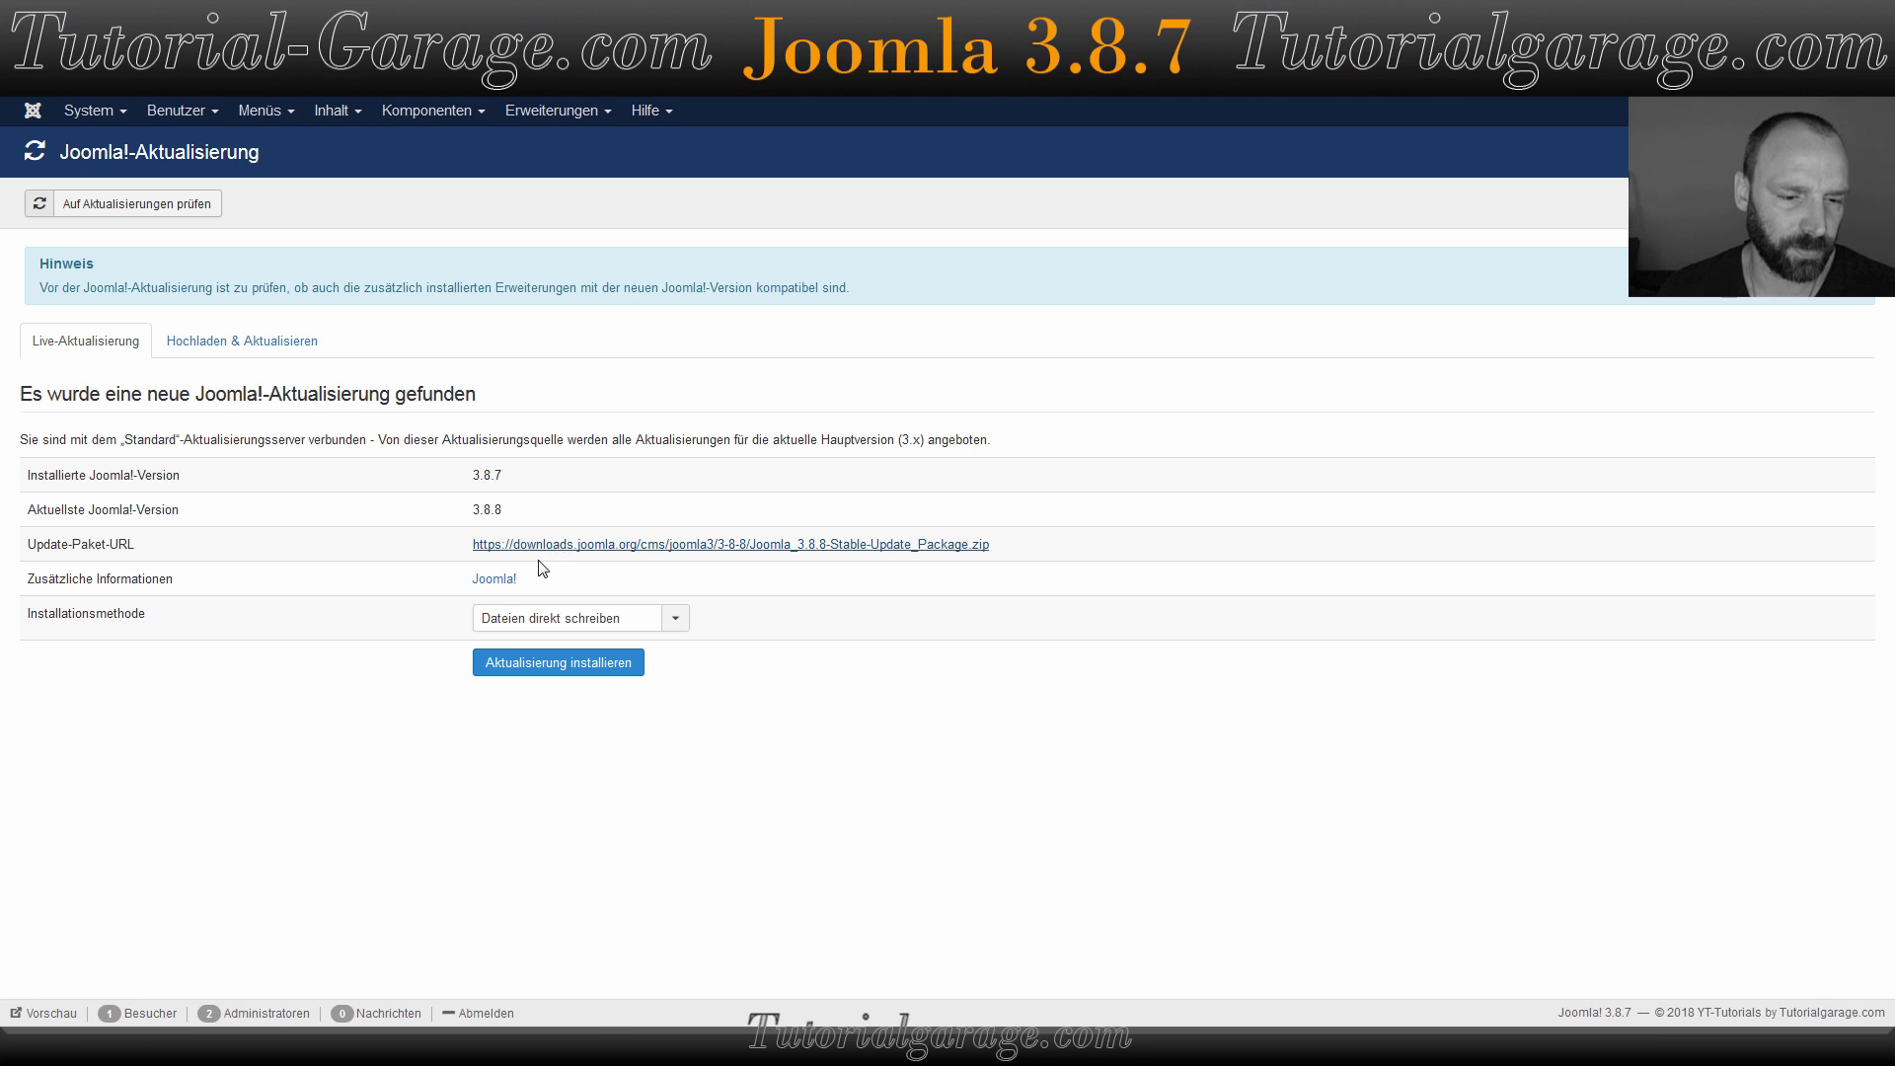
{"action": "left_click", "coordinate": [538, 672]}
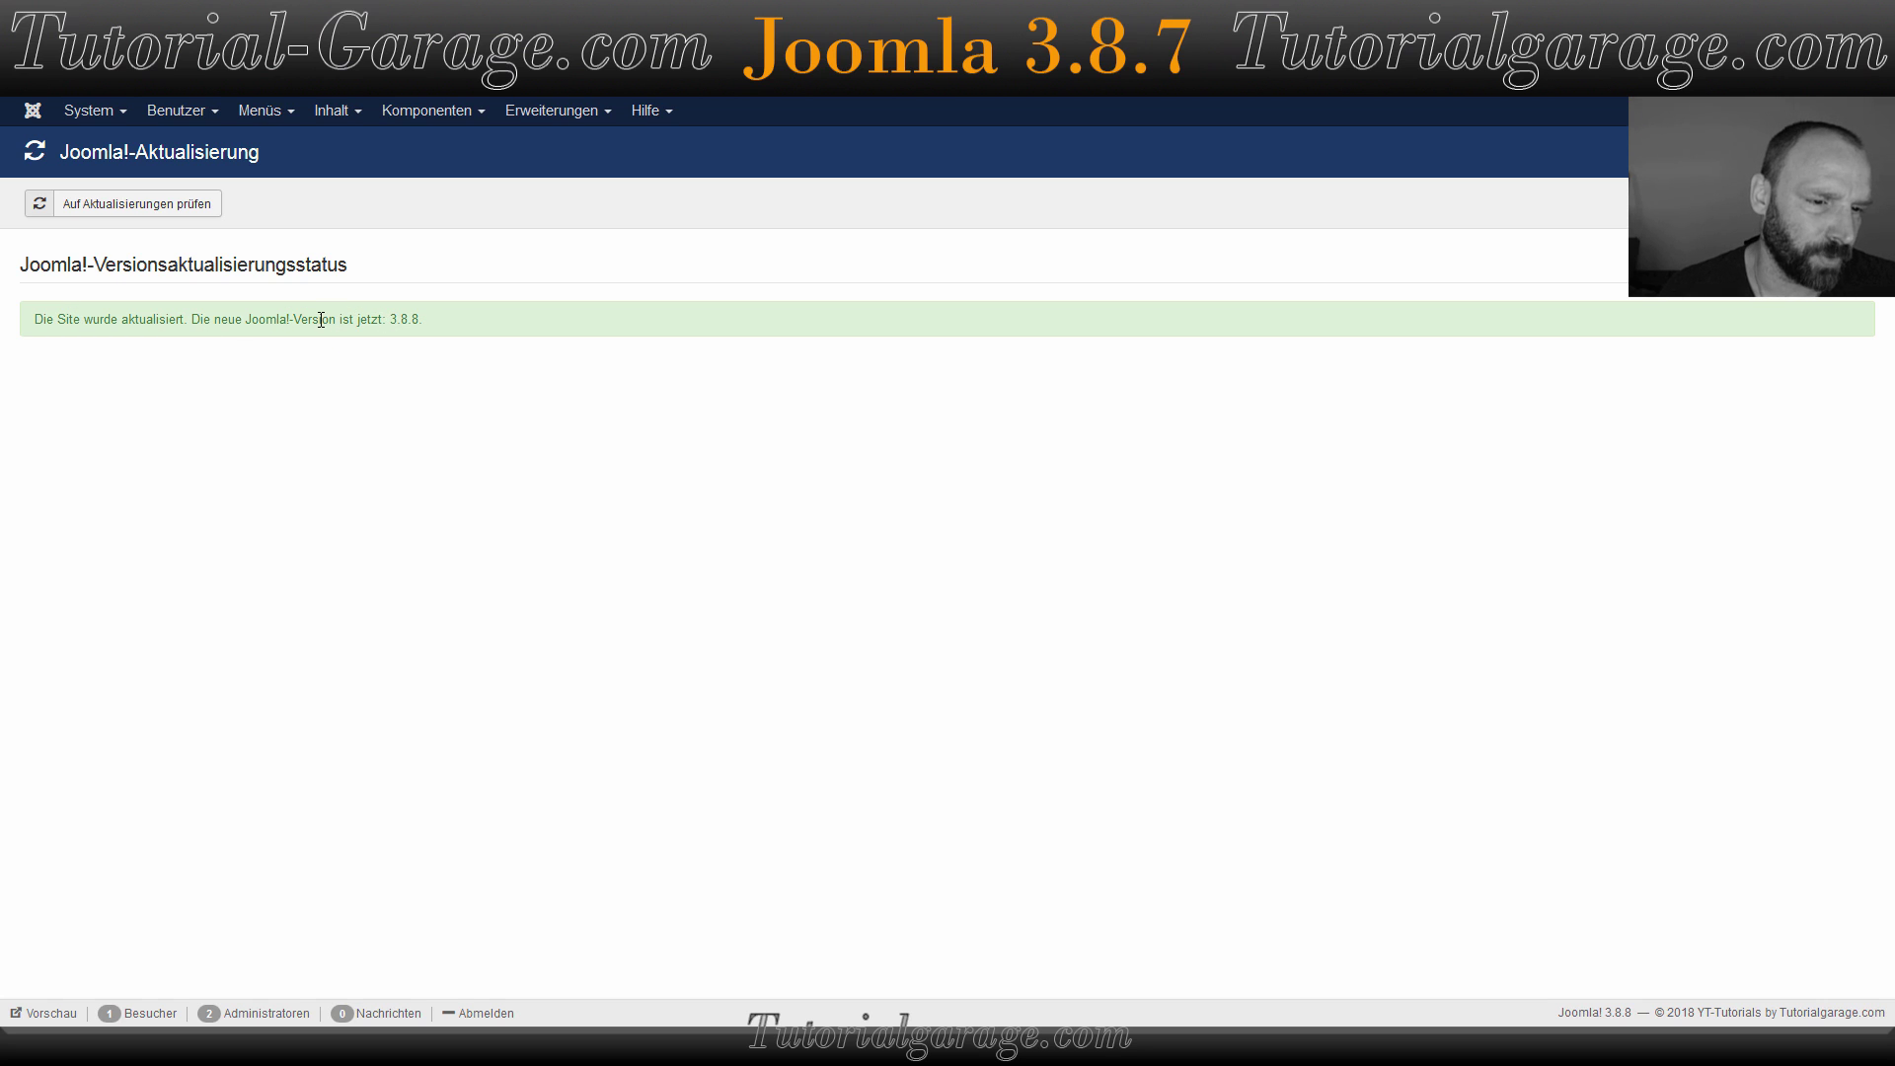
{"action": "left_click_drag", "start_coordinate": [388, 322], "coordinate": [422, 317]}
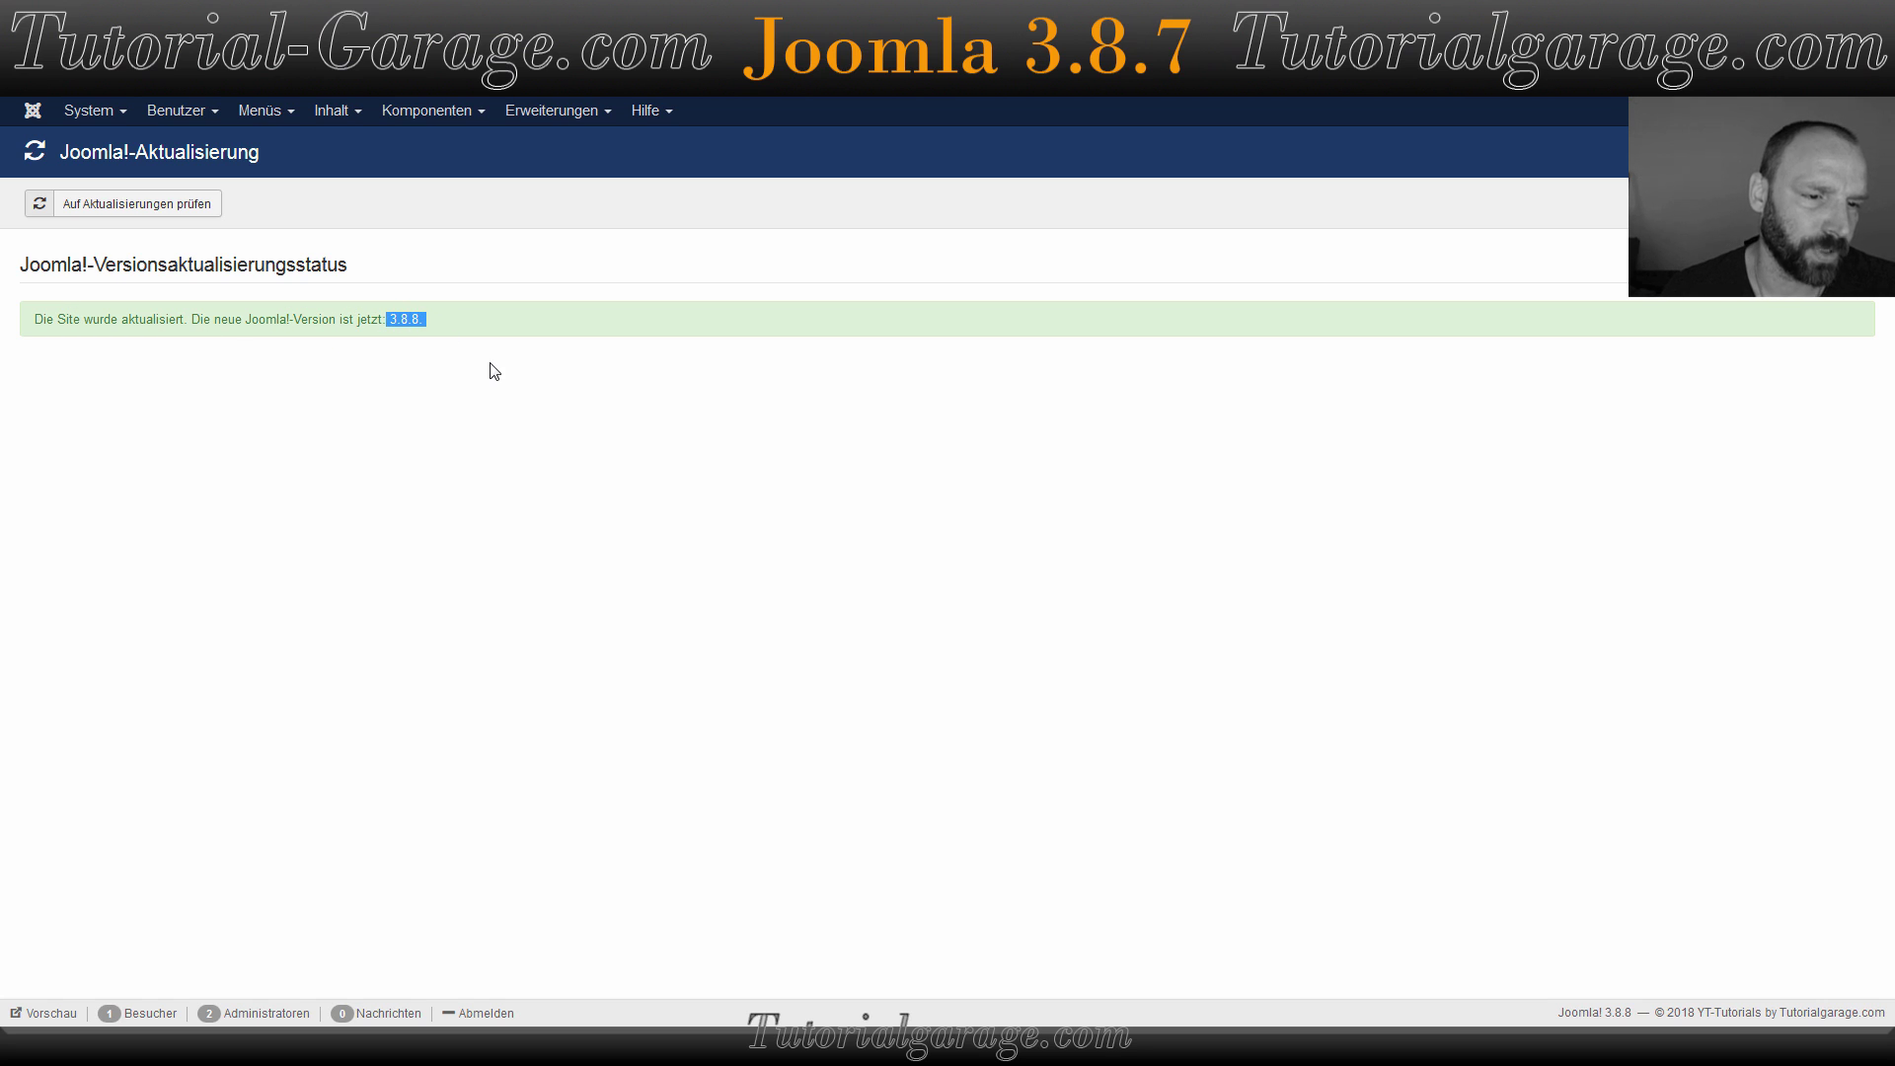
Return to the control center and show the post-installation messages.
{"action": "left_click", "coordinate": [33, 113]}
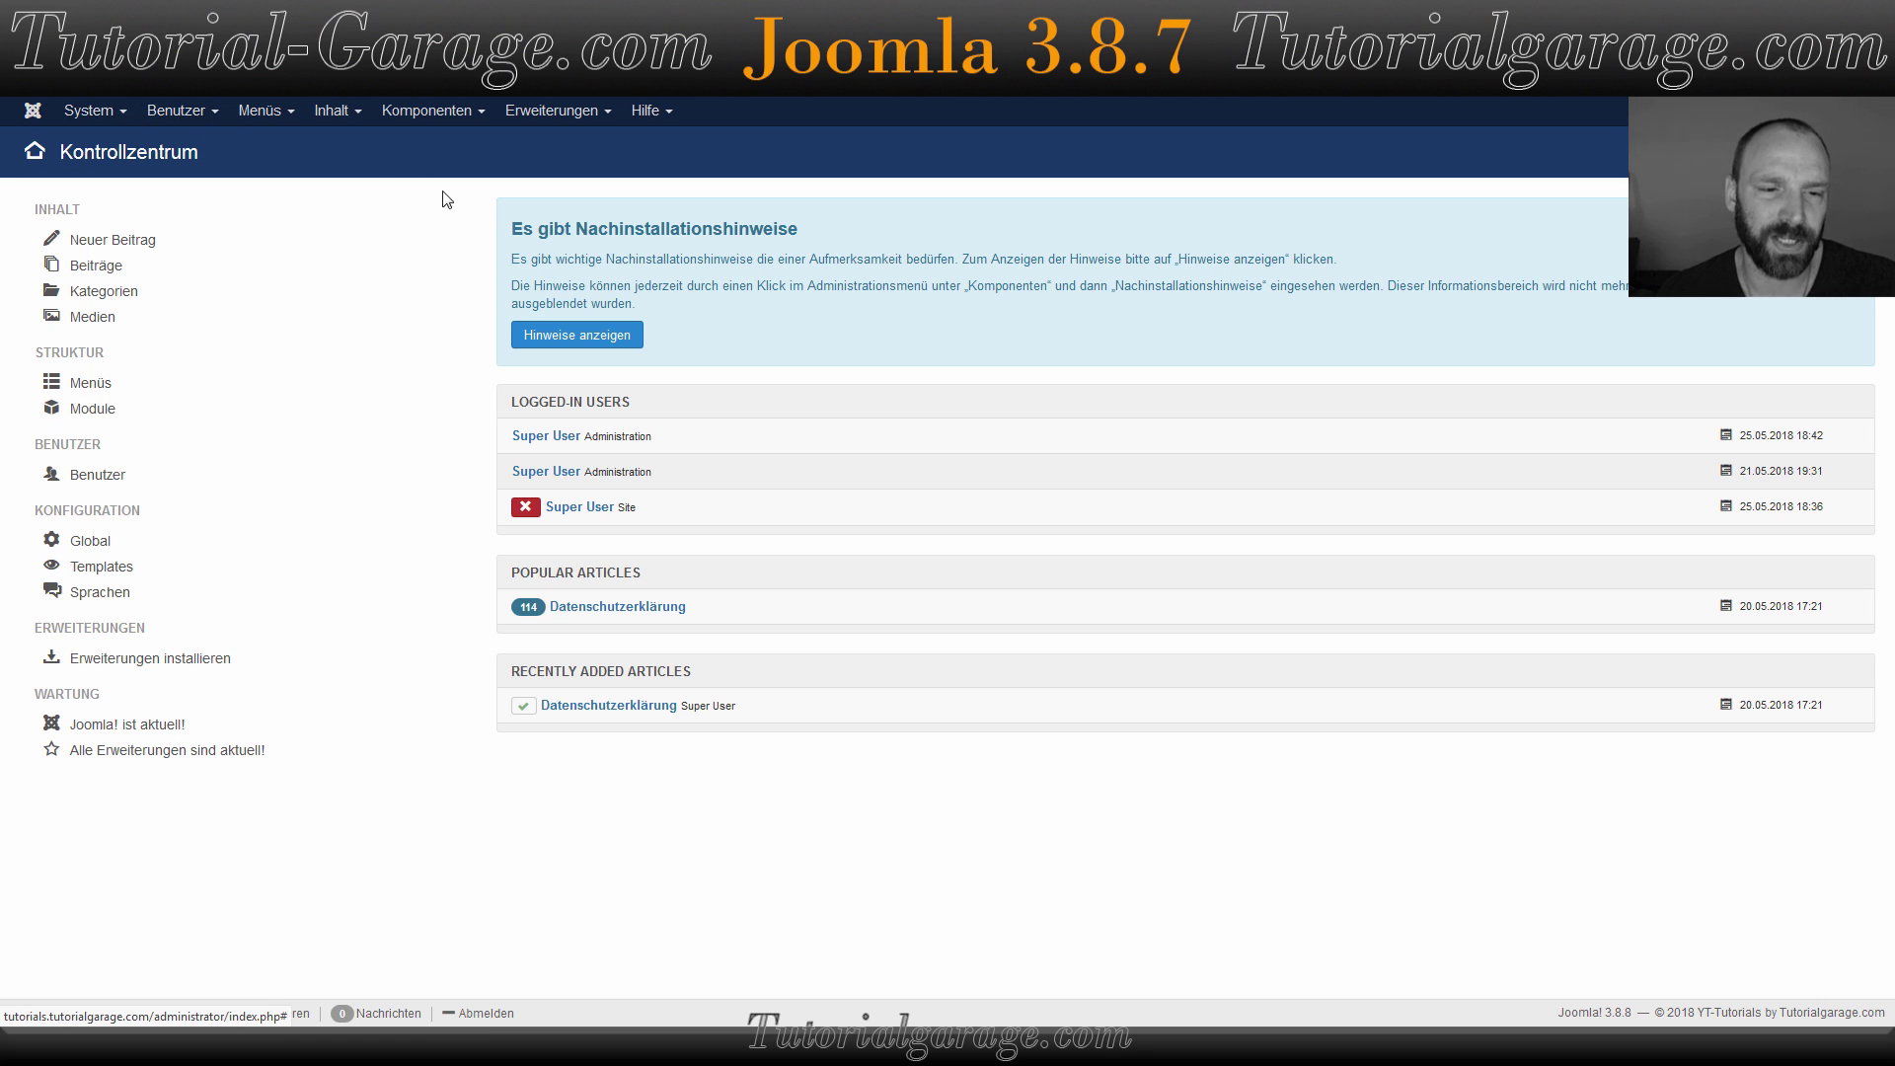
{"action": "left_click", "coordinate": [576, 338]}
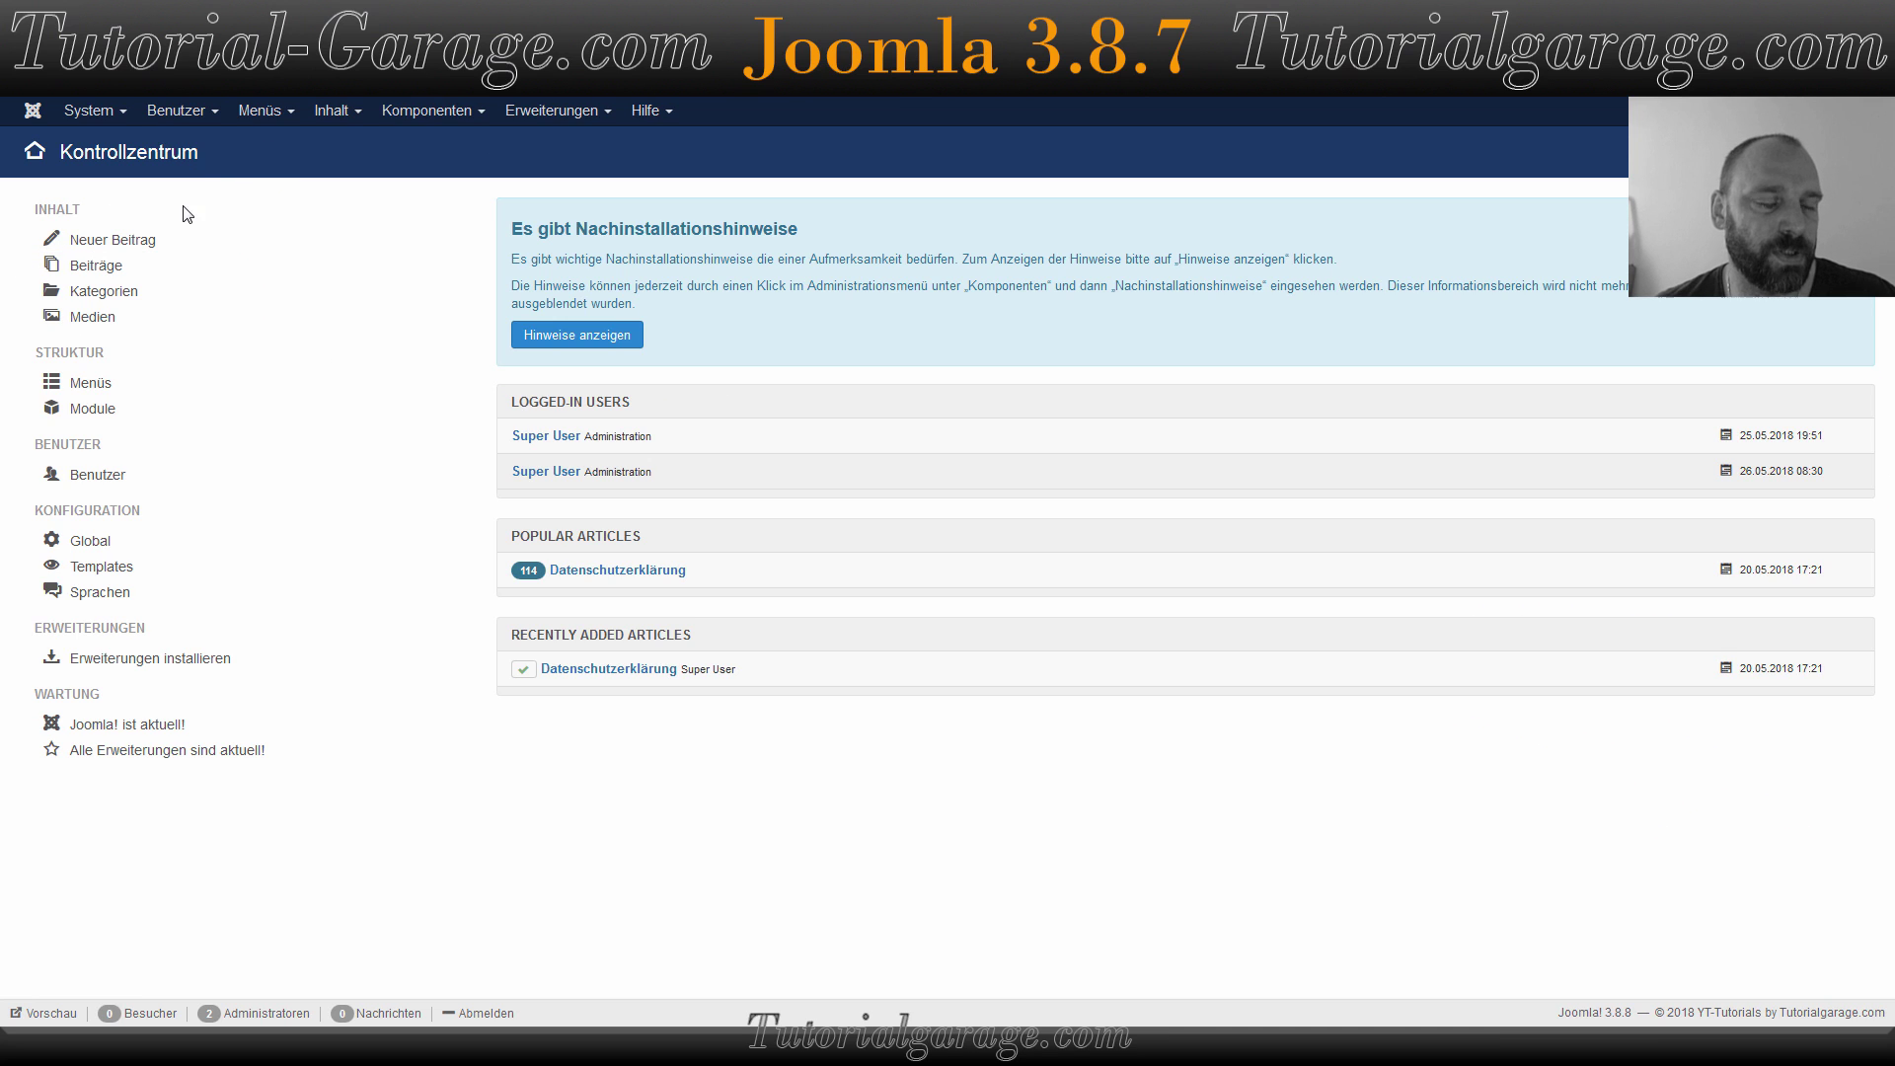
In the global configuration's text filters, set the Administrator group to Standard Blacklist and save.
{"action": "left_click", "coordinate": [88, 111]}
{"action": "left_click", "coordinate": [92, 186]}
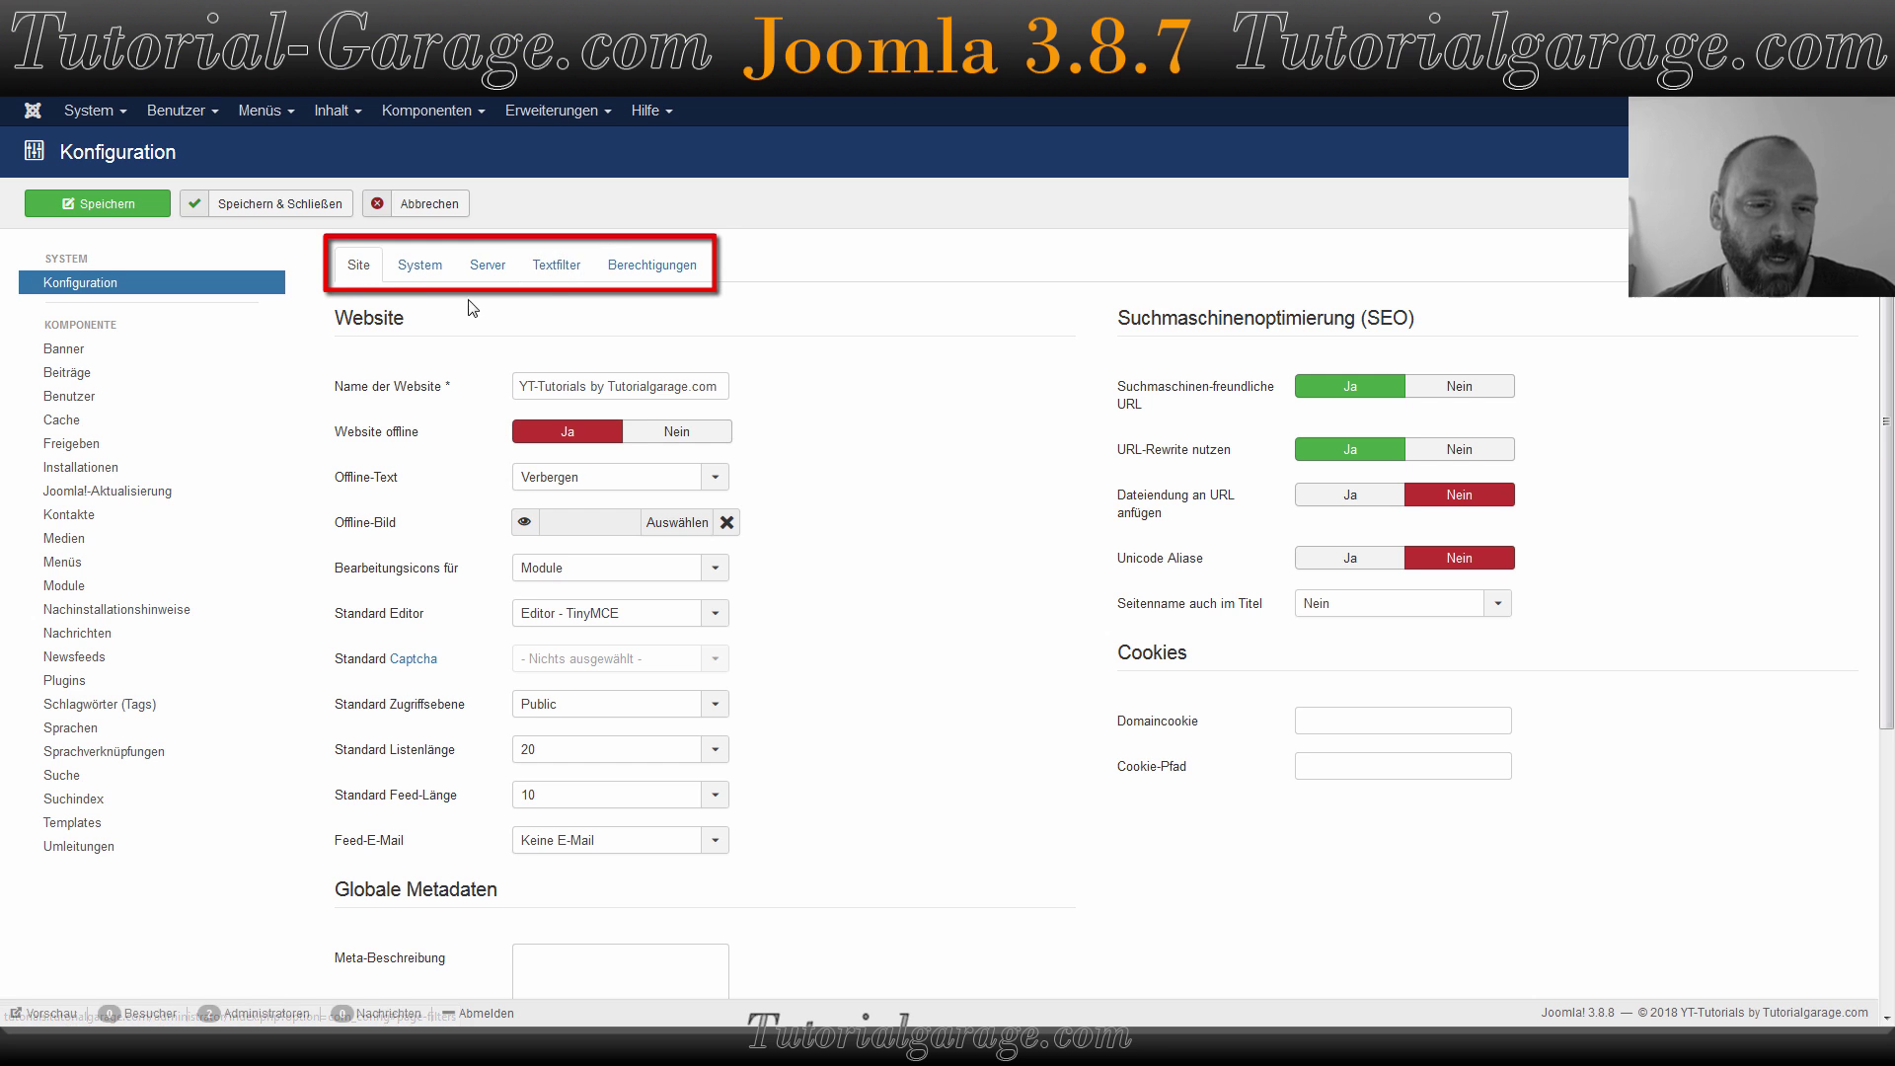
{"action": "left_click", "coordinate": [559, 268]}
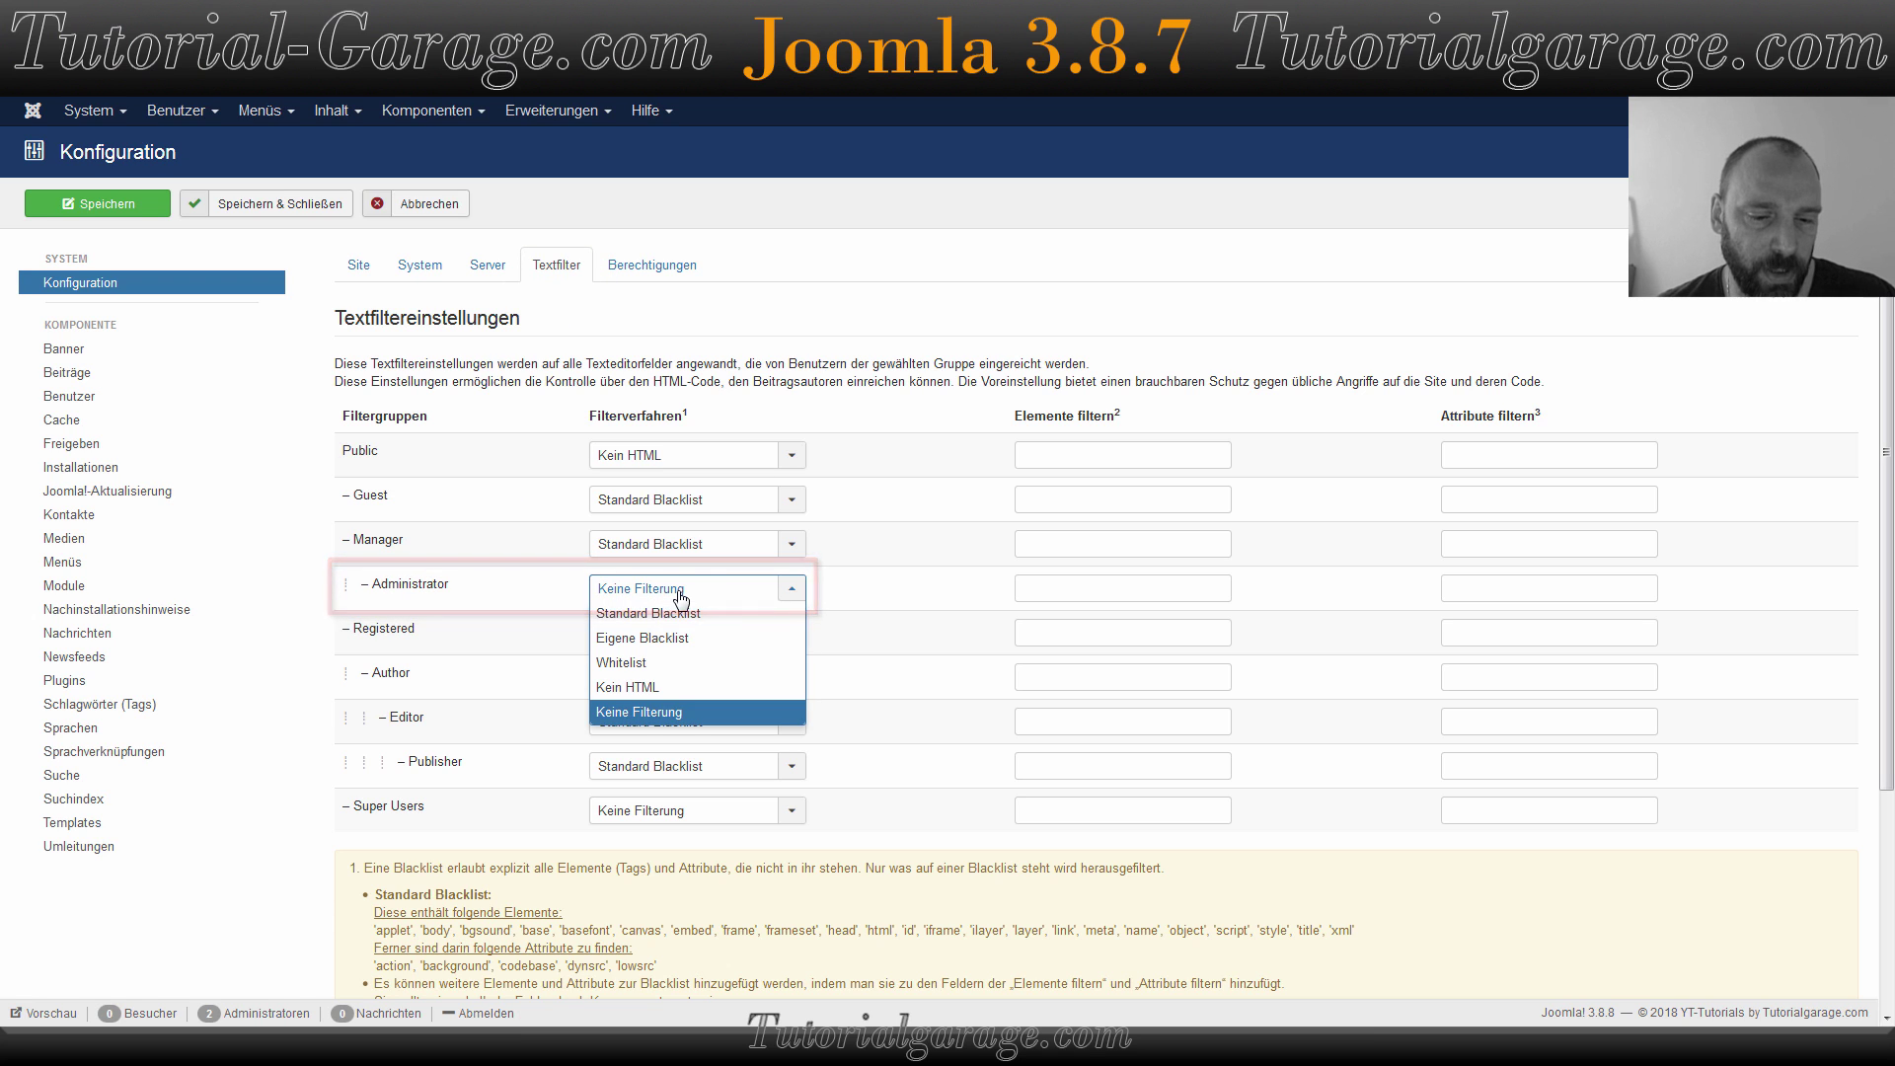
{"action": "left_click", "coordinate": [688, 616]}
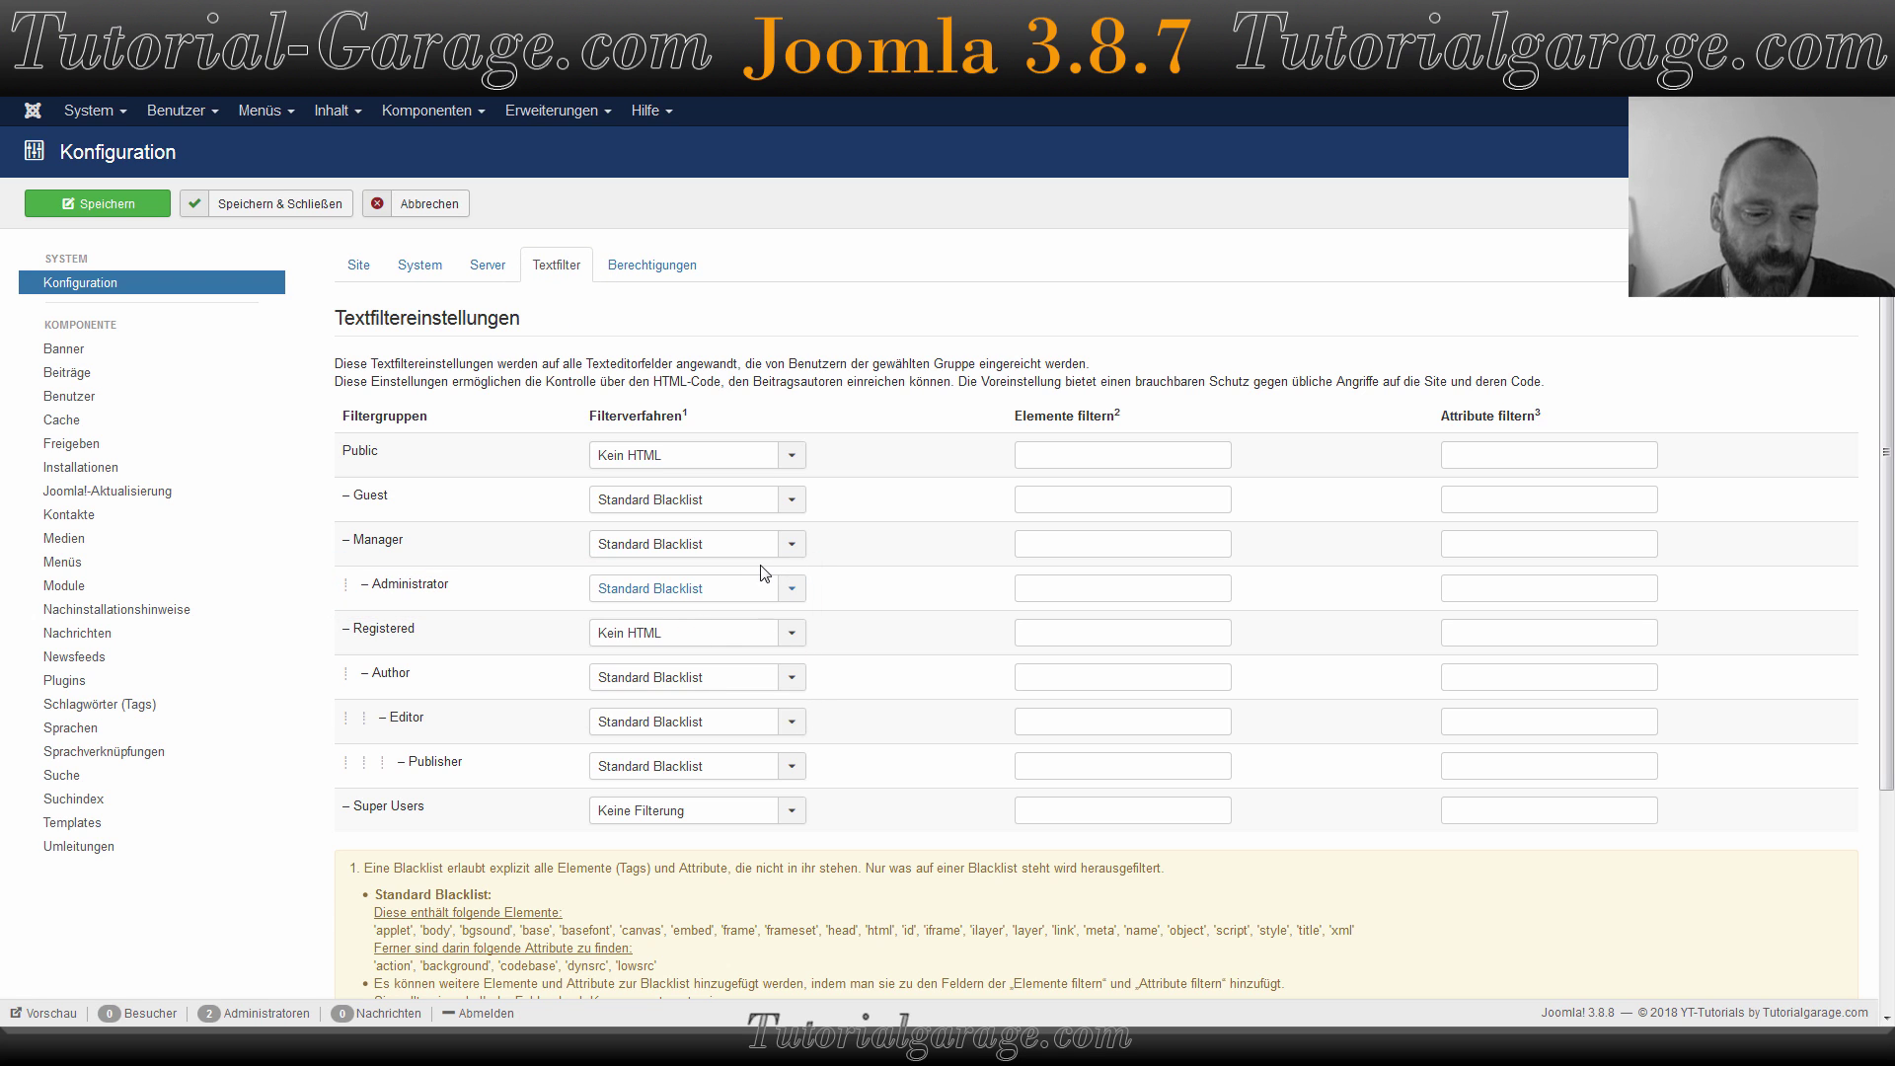
{"action": "left_click", "coordinate": [119, 205]}
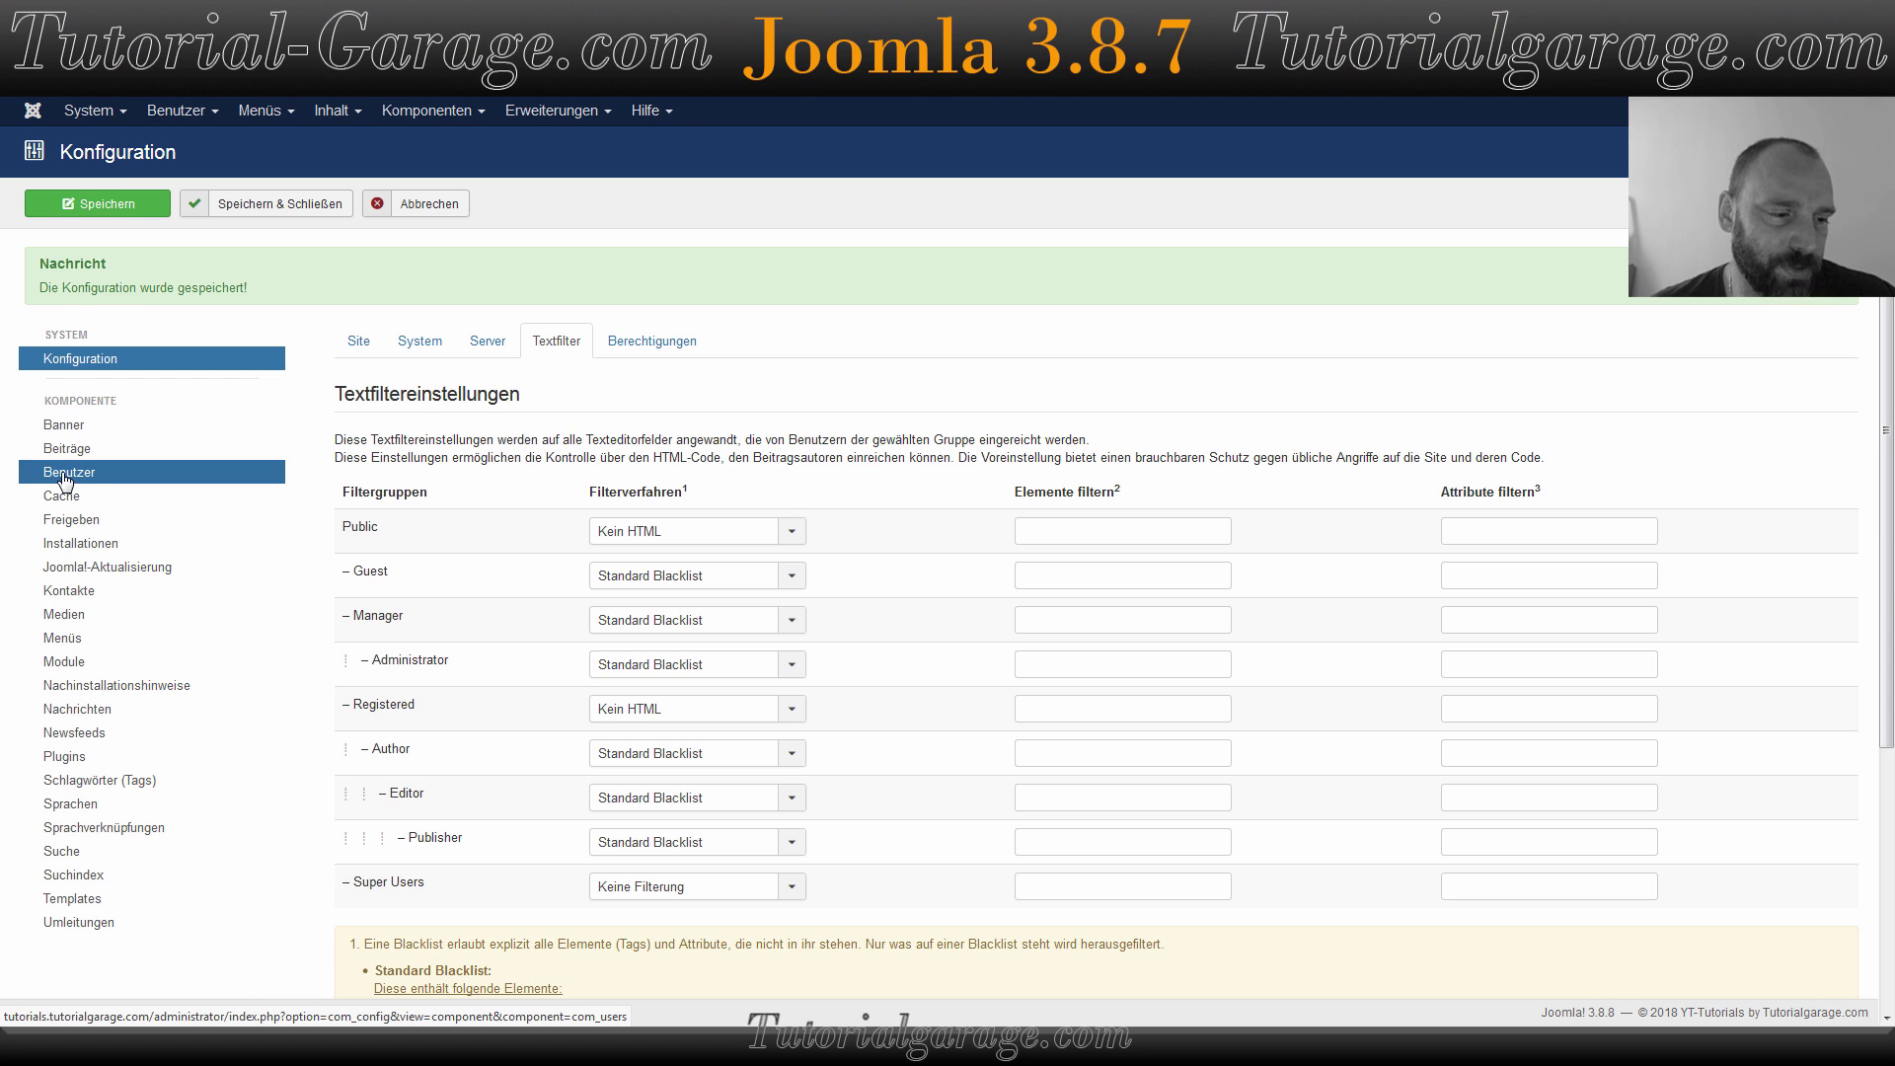
In the user options, set "Passwort mitsenden" to Nein and save.
{"action": "left_click", "coordinate": [69, 473]}
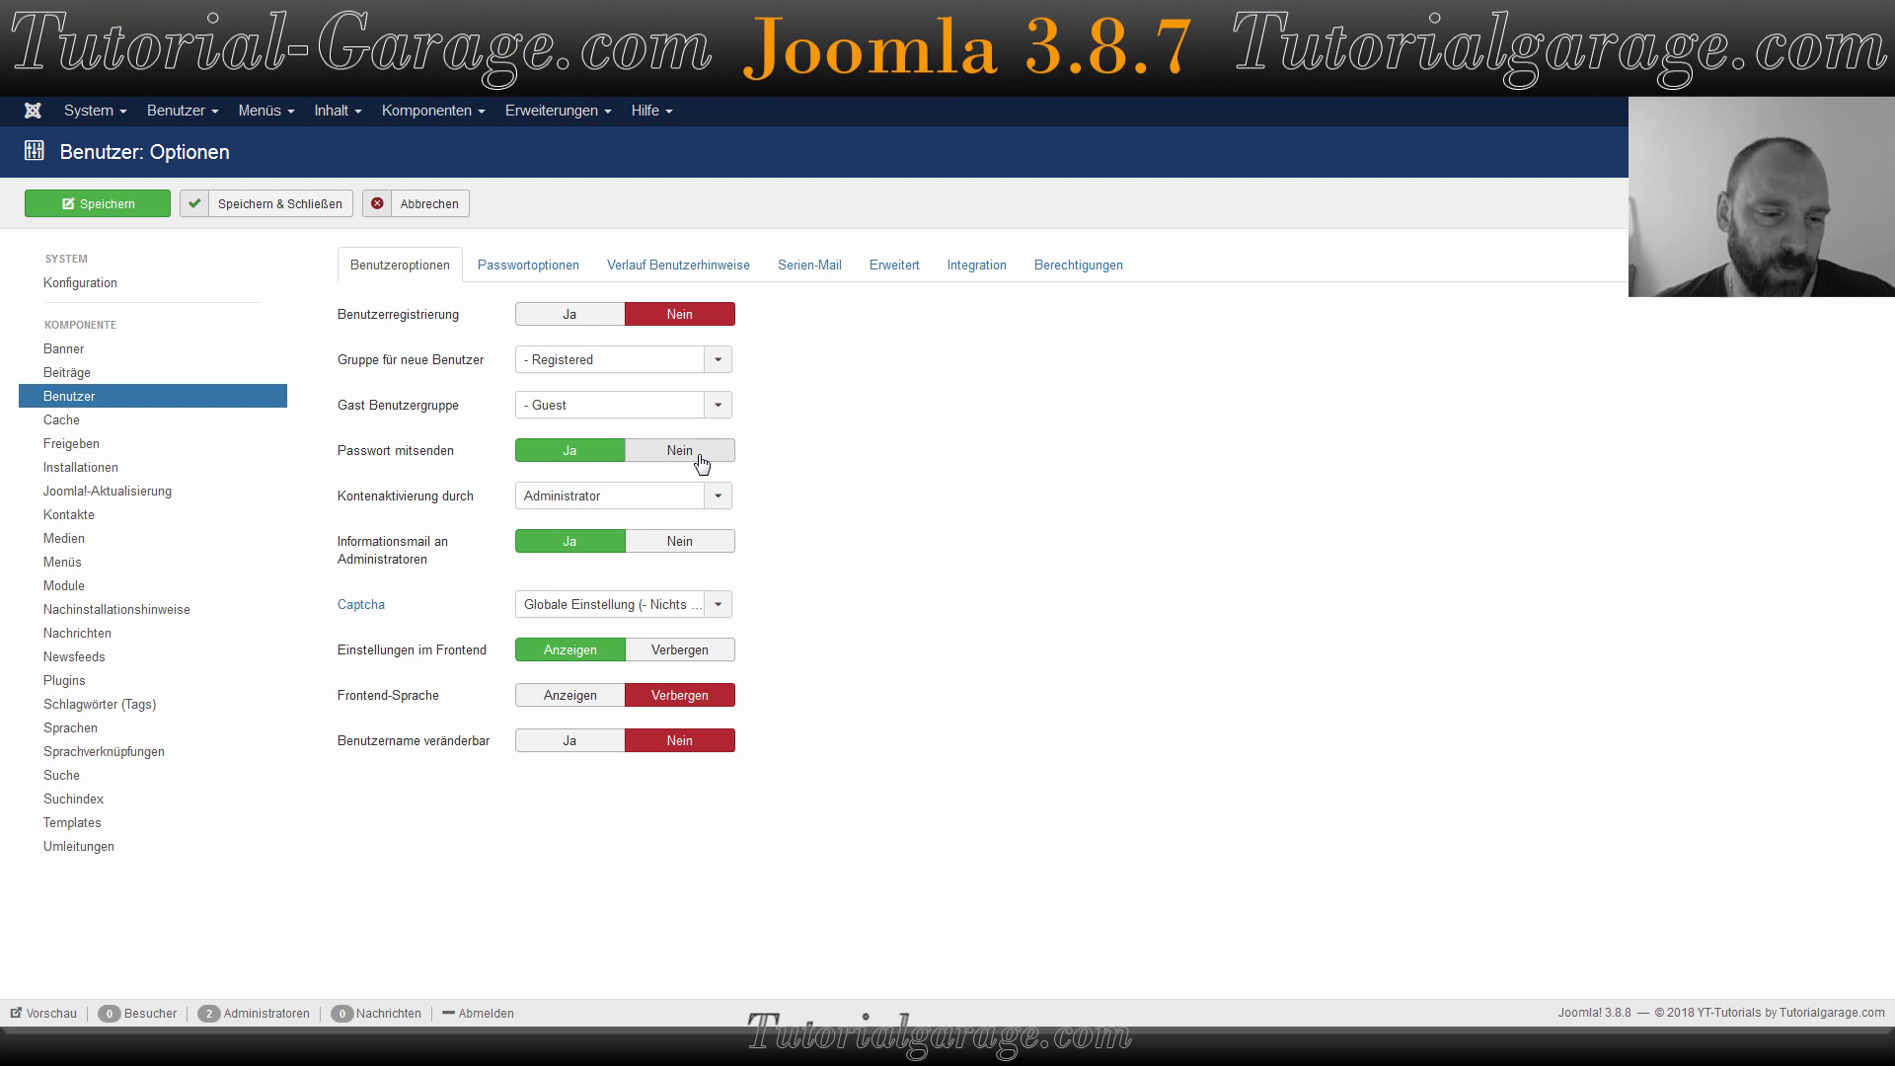
{"action": "mouse_move", "coordinate": [417, 462]}
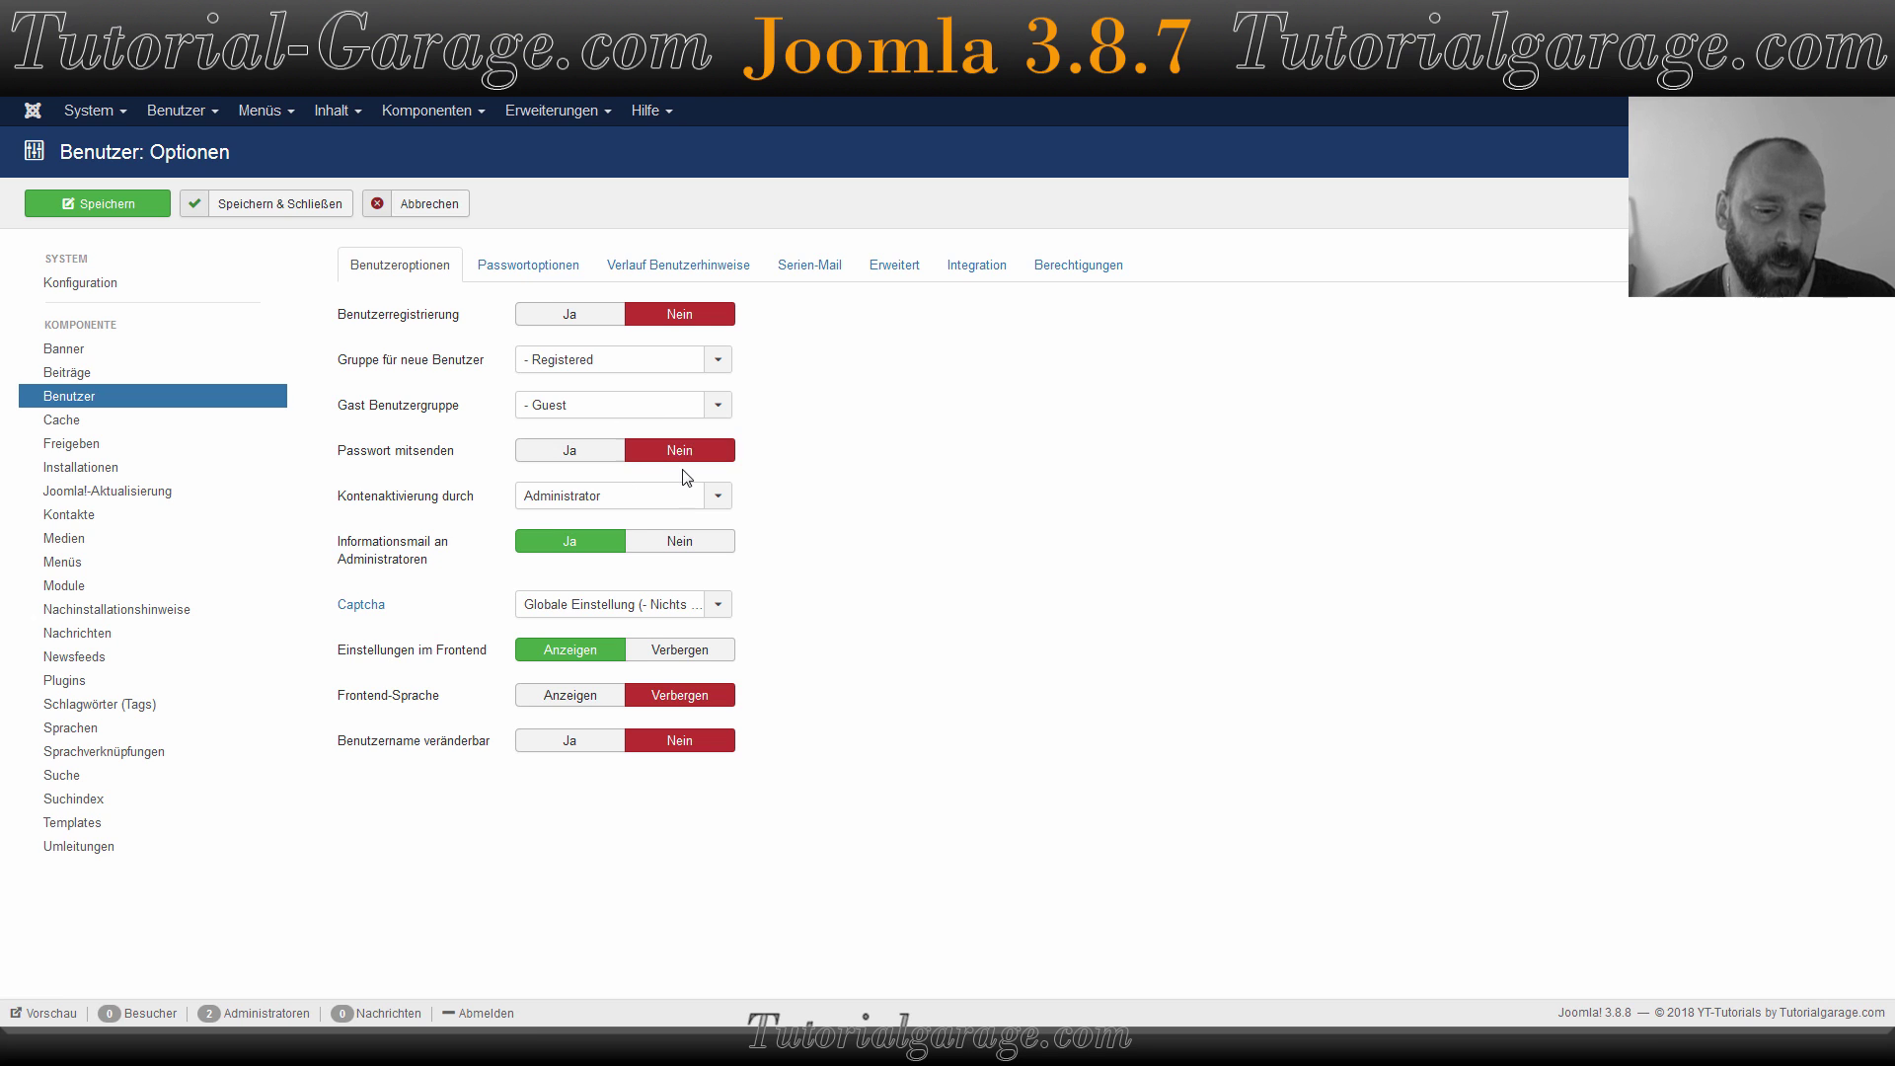
{"action": "left_click", "coordinate": [116, 205]}
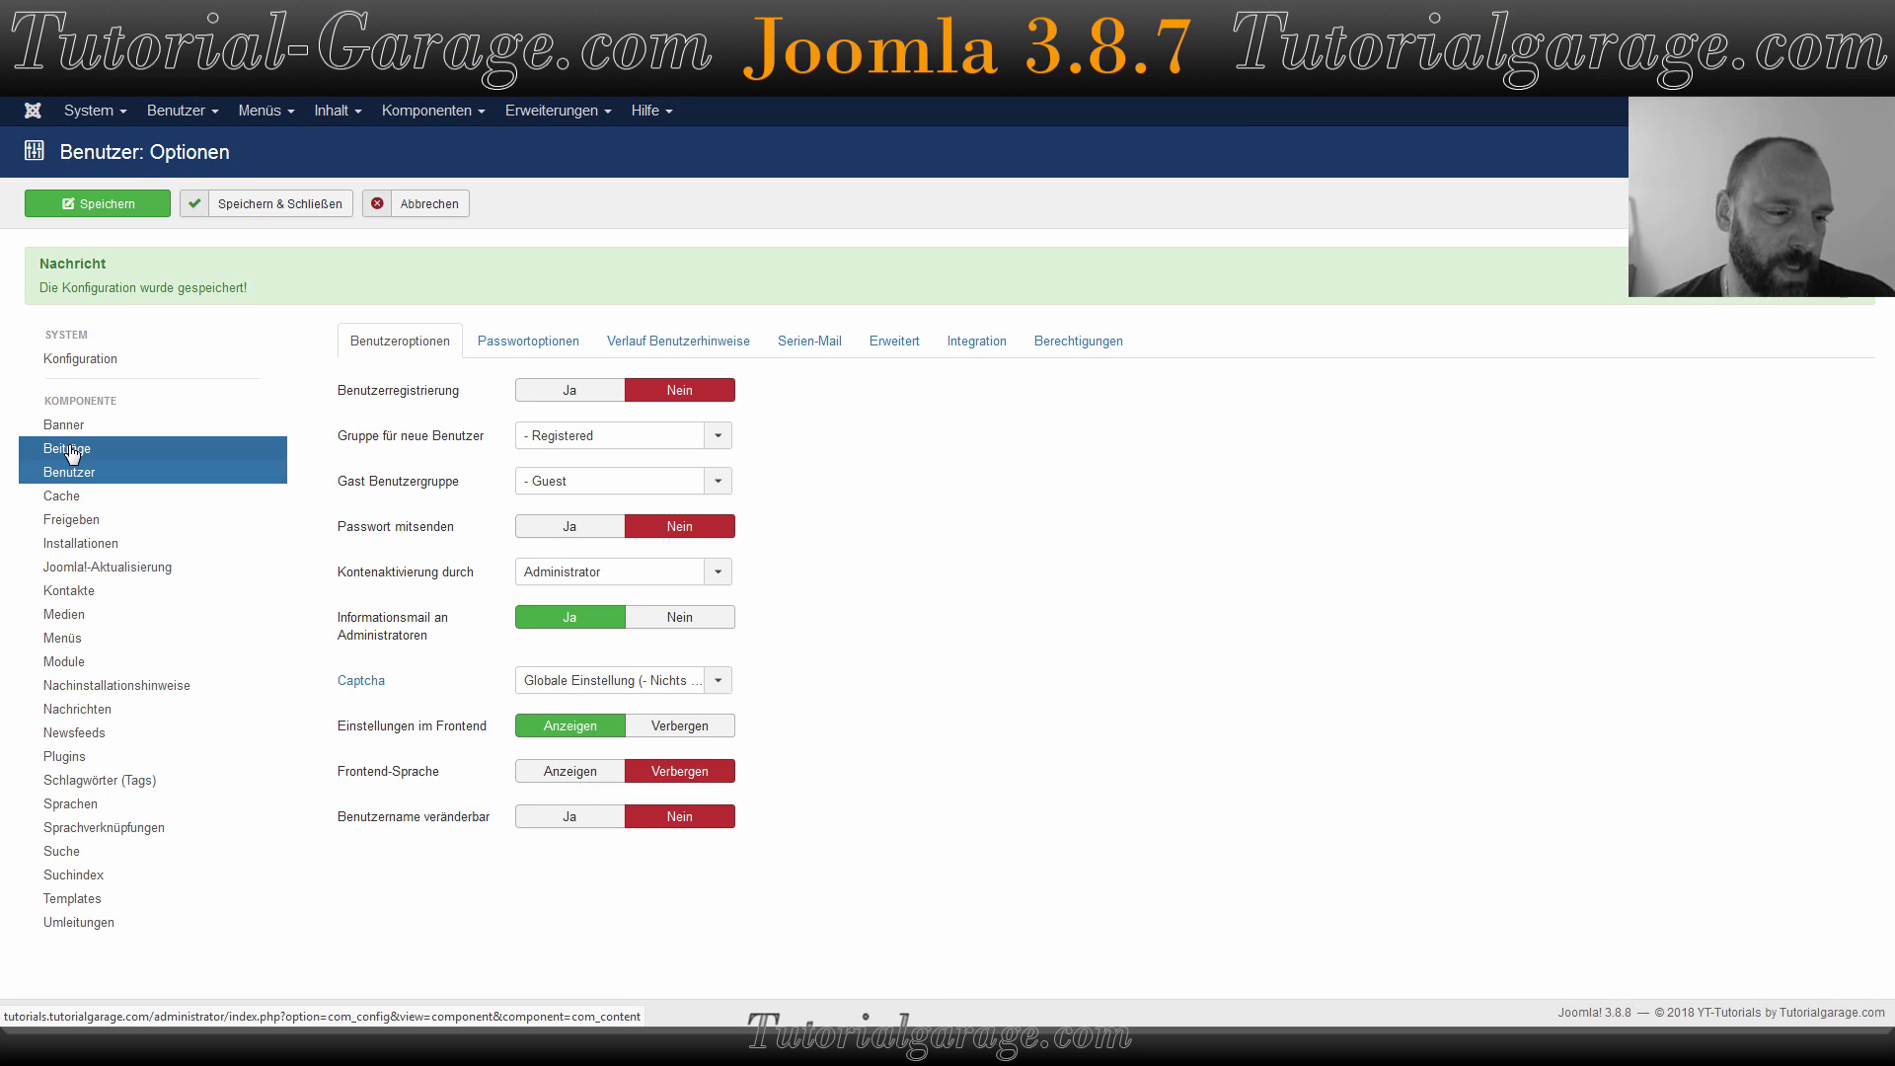
In the article options, set "E-Mail" to Verbergen and save.
{"action": "left_click", "coordinate": [69, 449]}
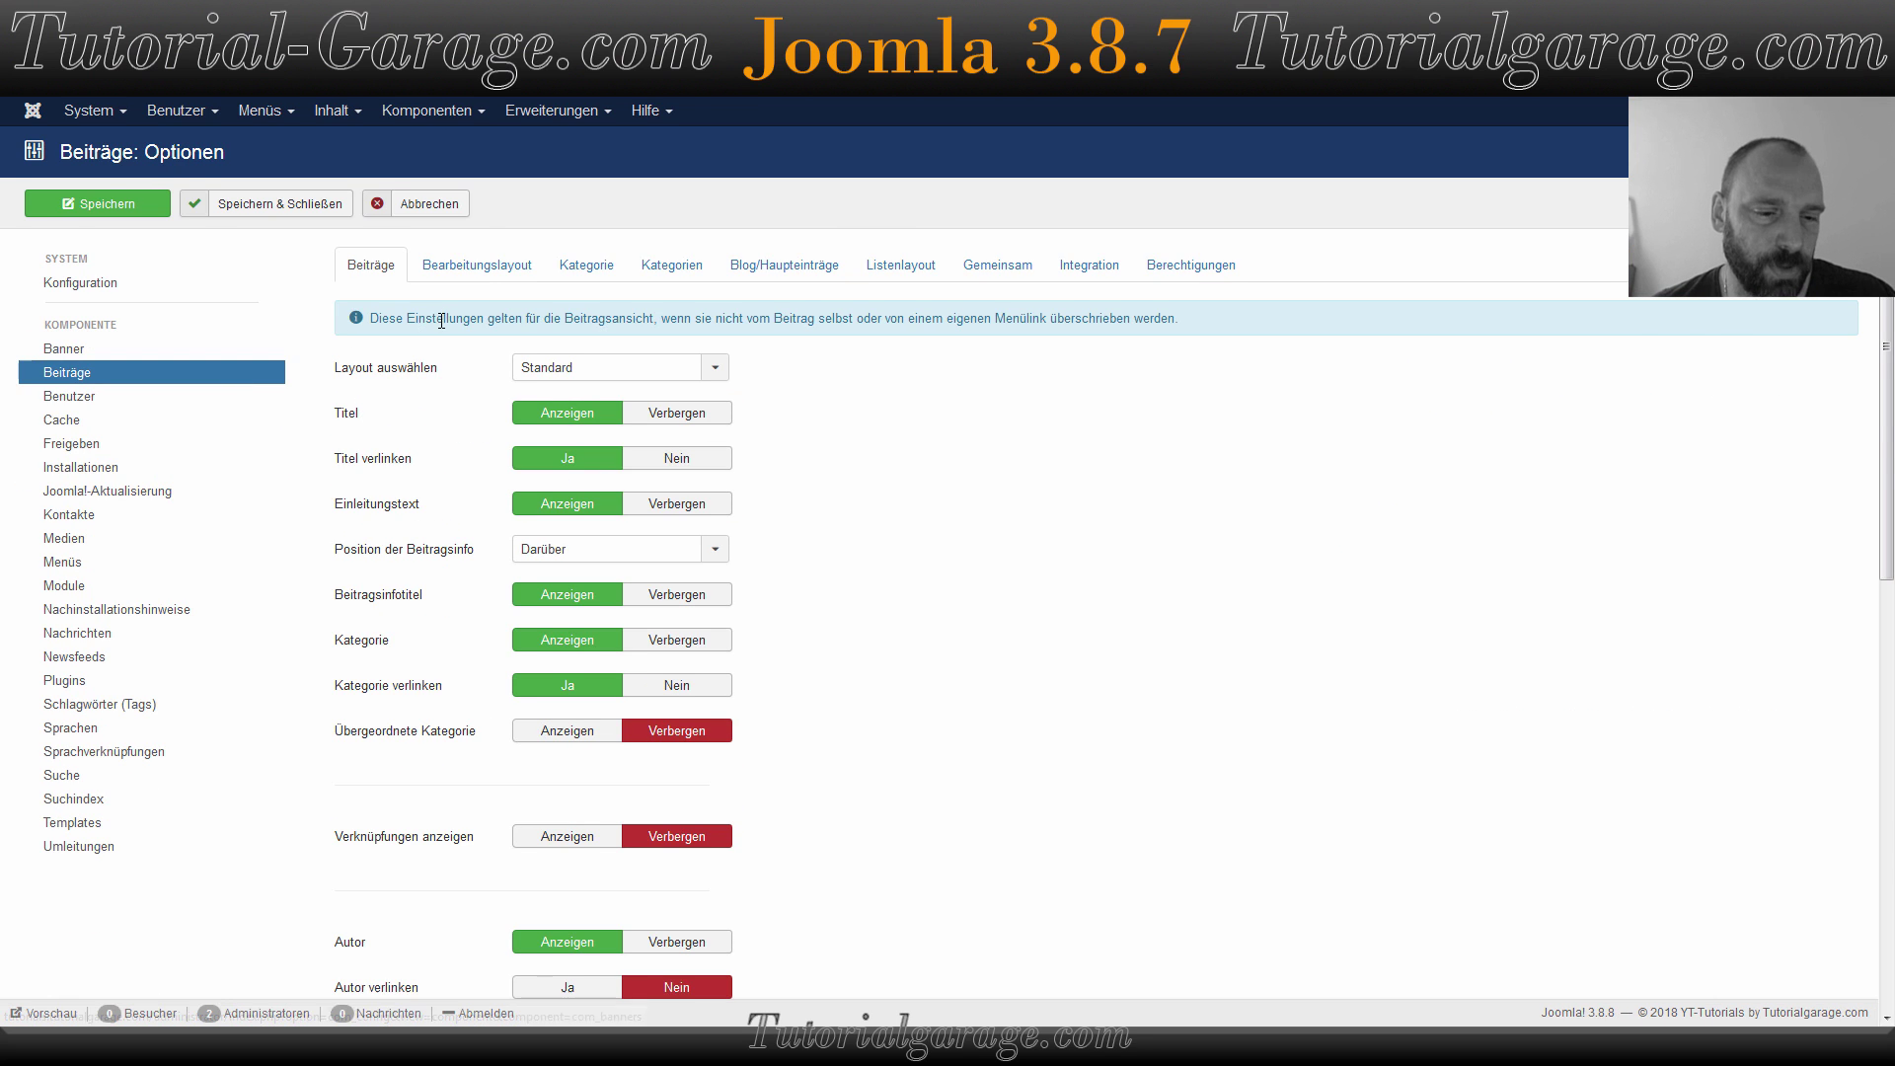
{"action": "scroll", "coordinate": [444, 393], "scroll_direction": "down", "scroll_amount": 8}
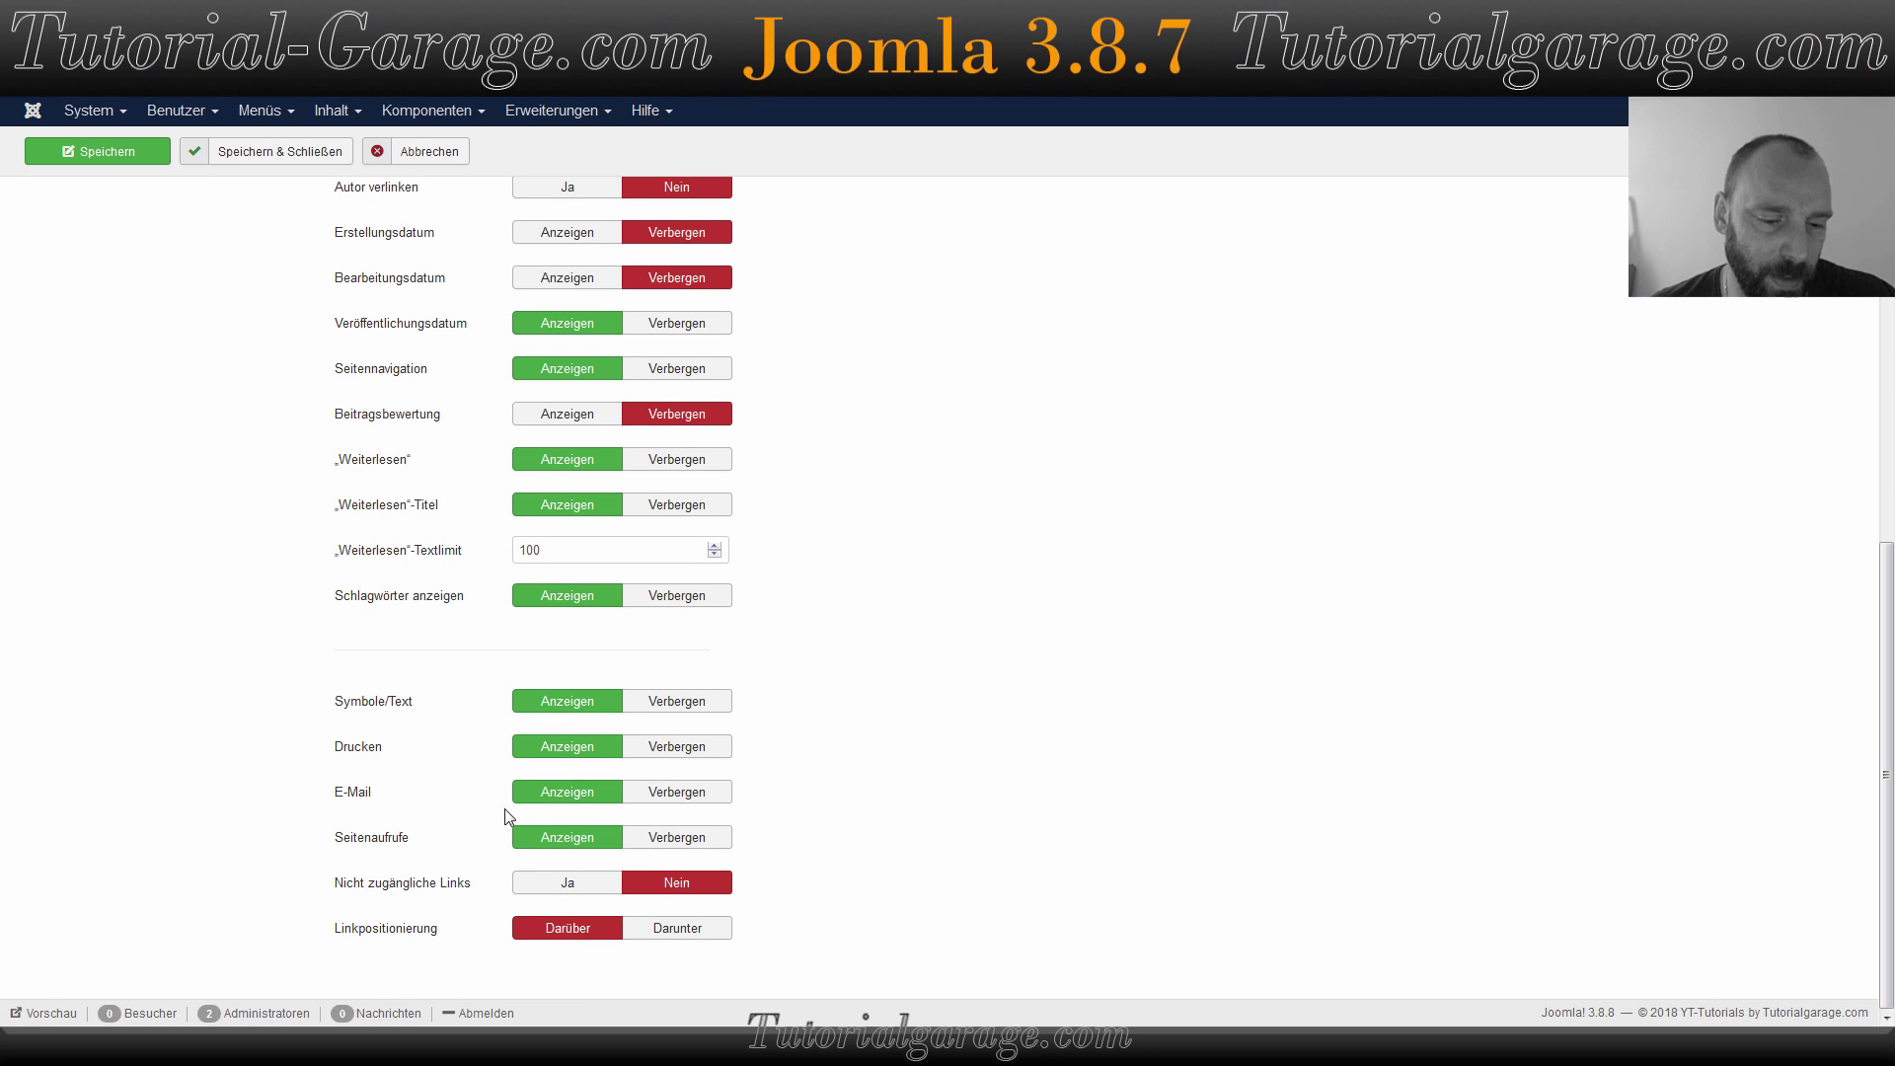
{"action": "left_click", "coordinate": [677, 796]}
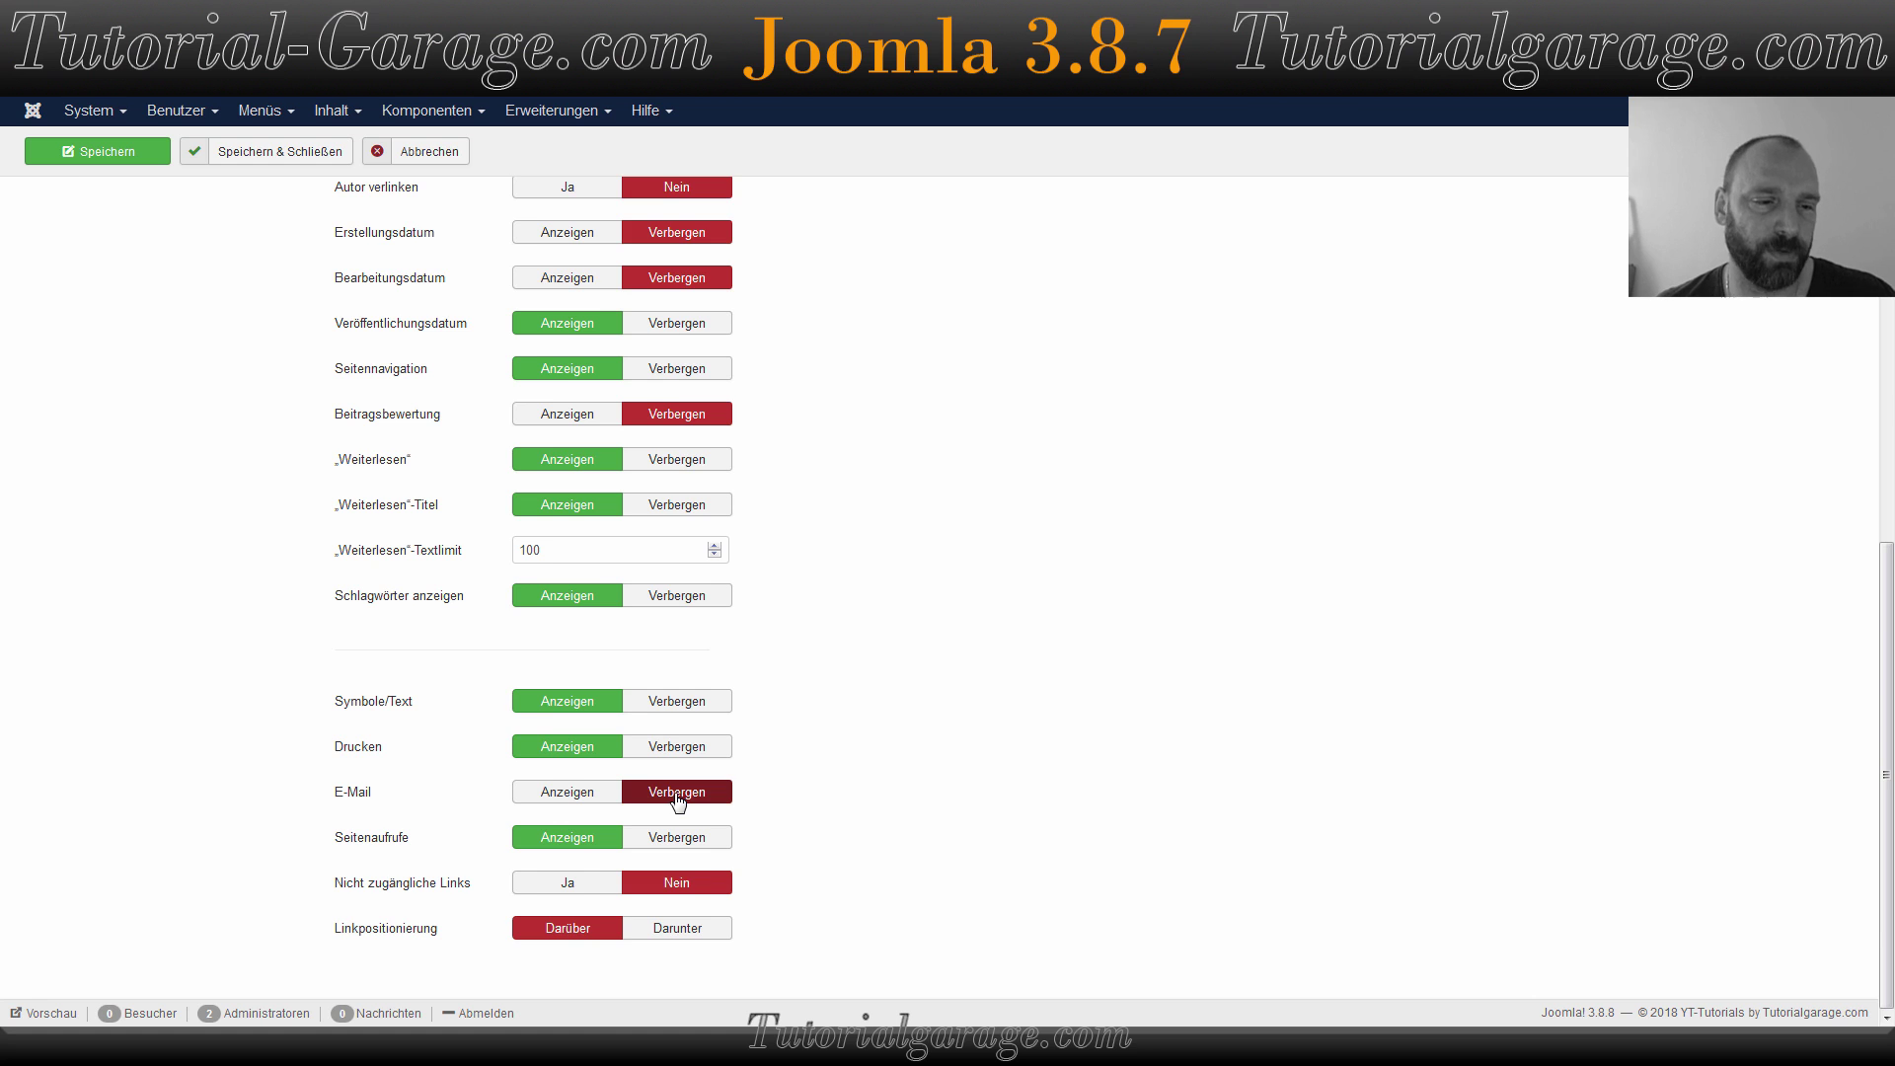
{"action": "scroll", "coordinate": [538, 721], "scroll_direction": "up", "scroll_amount": 8}
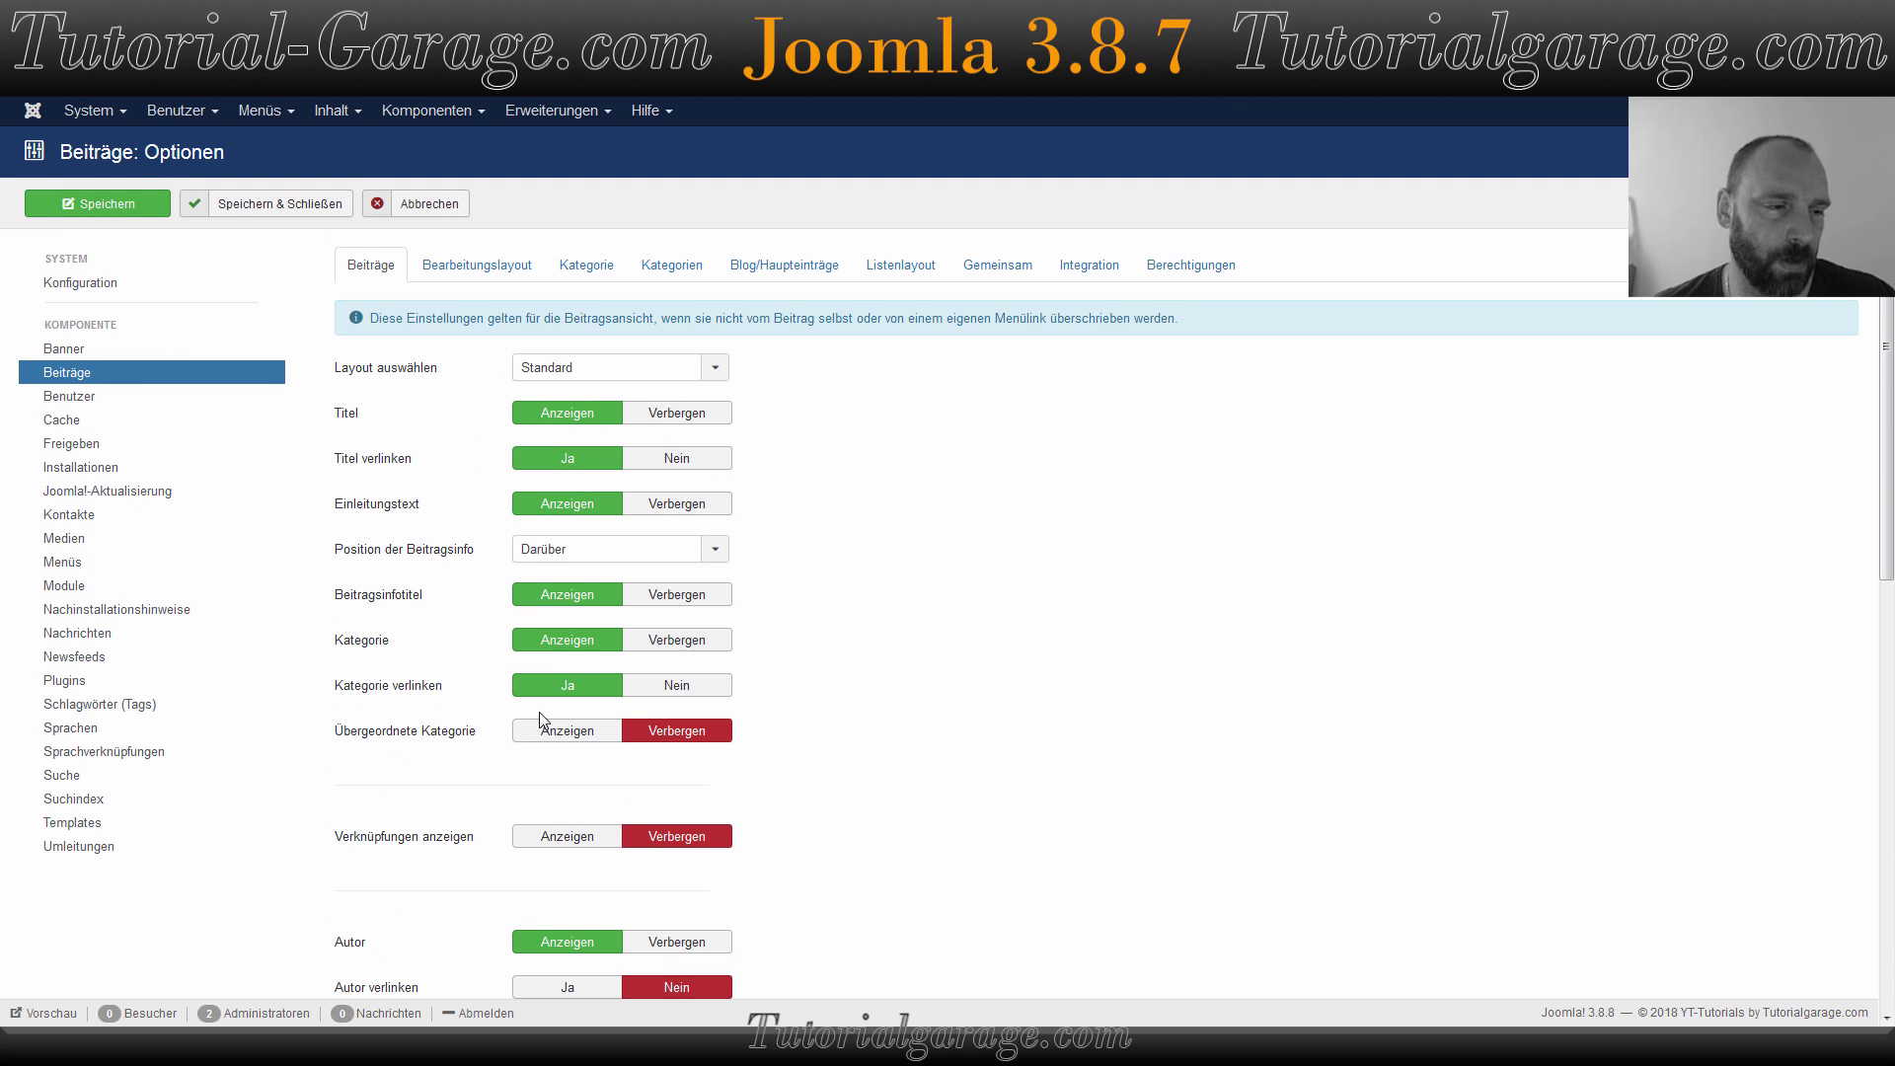
{"action": "left_click", "coordinate": [97, 205]}
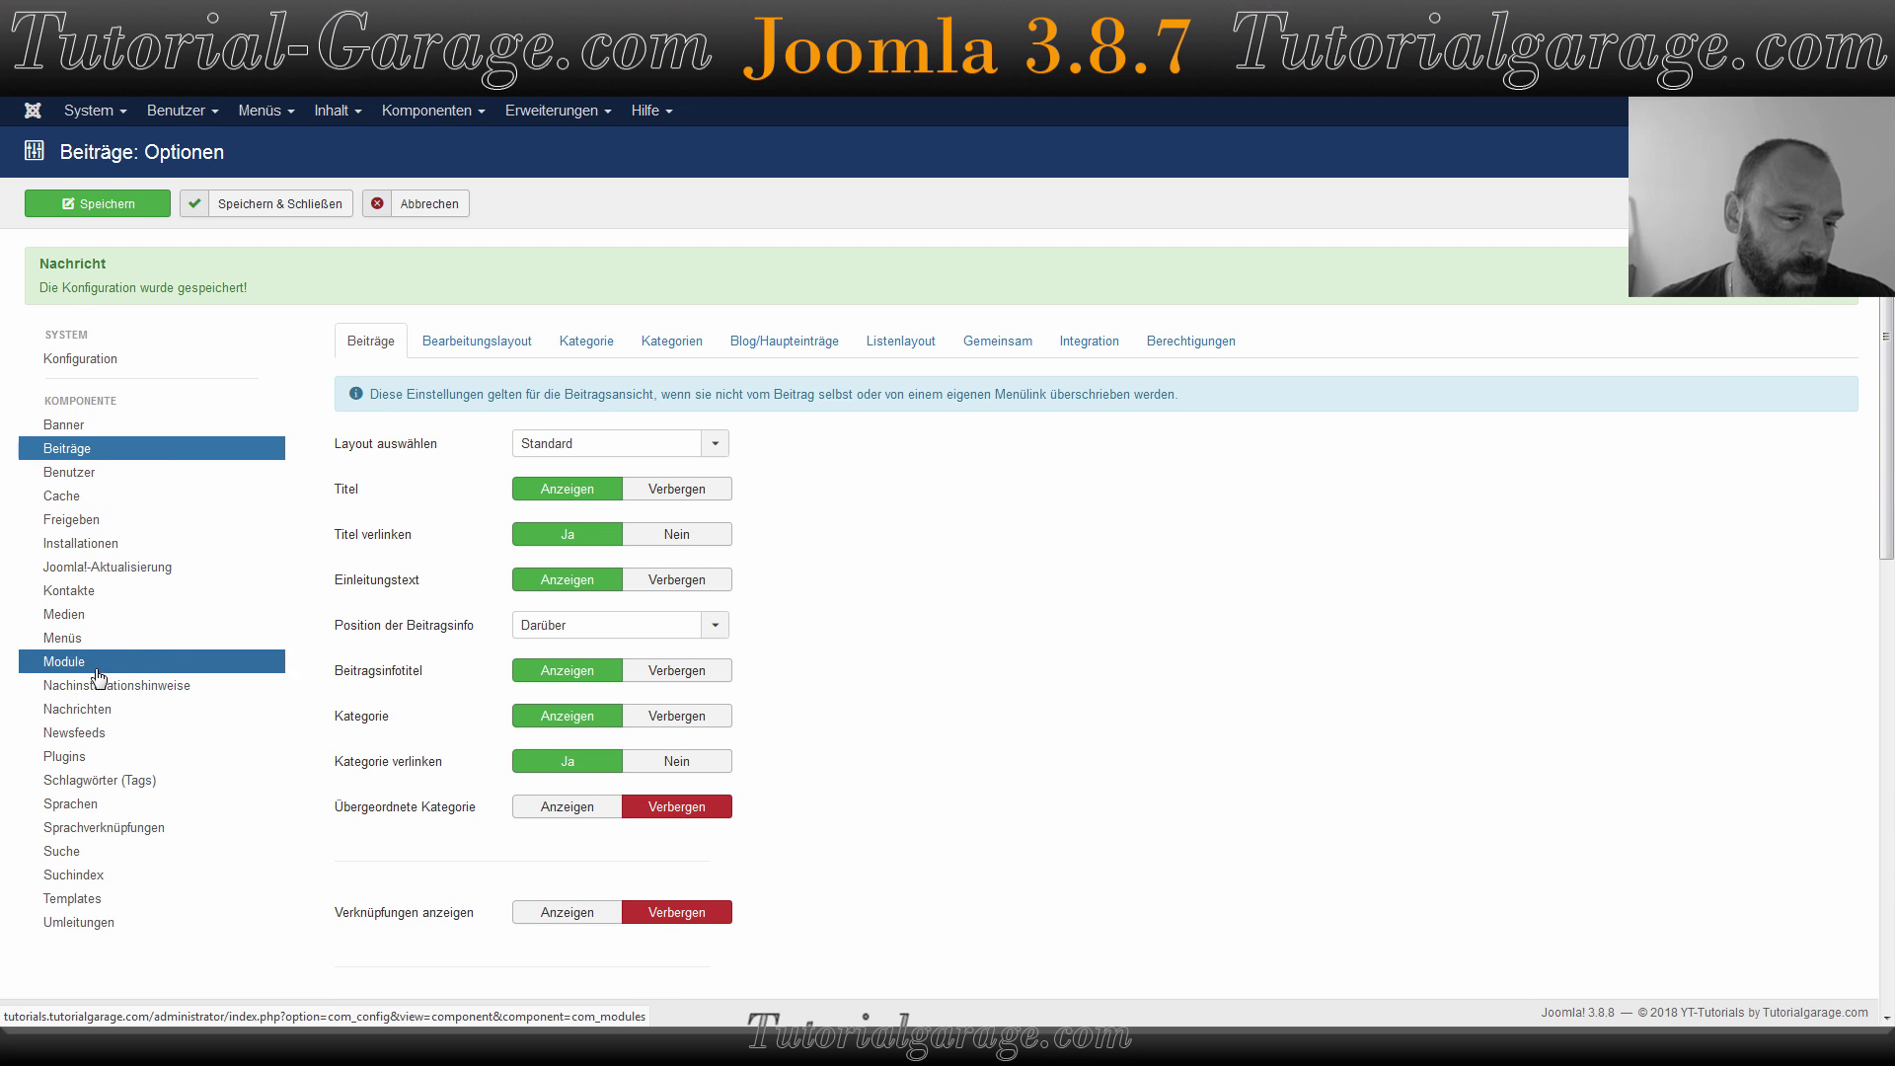
Copy the complete "Erlaubte Dateiendungen" list from the media options into the empty text file Neues Textdokument (2).txt in the text editor.
{"action": "left_click", "coordinate": [85, 616]}
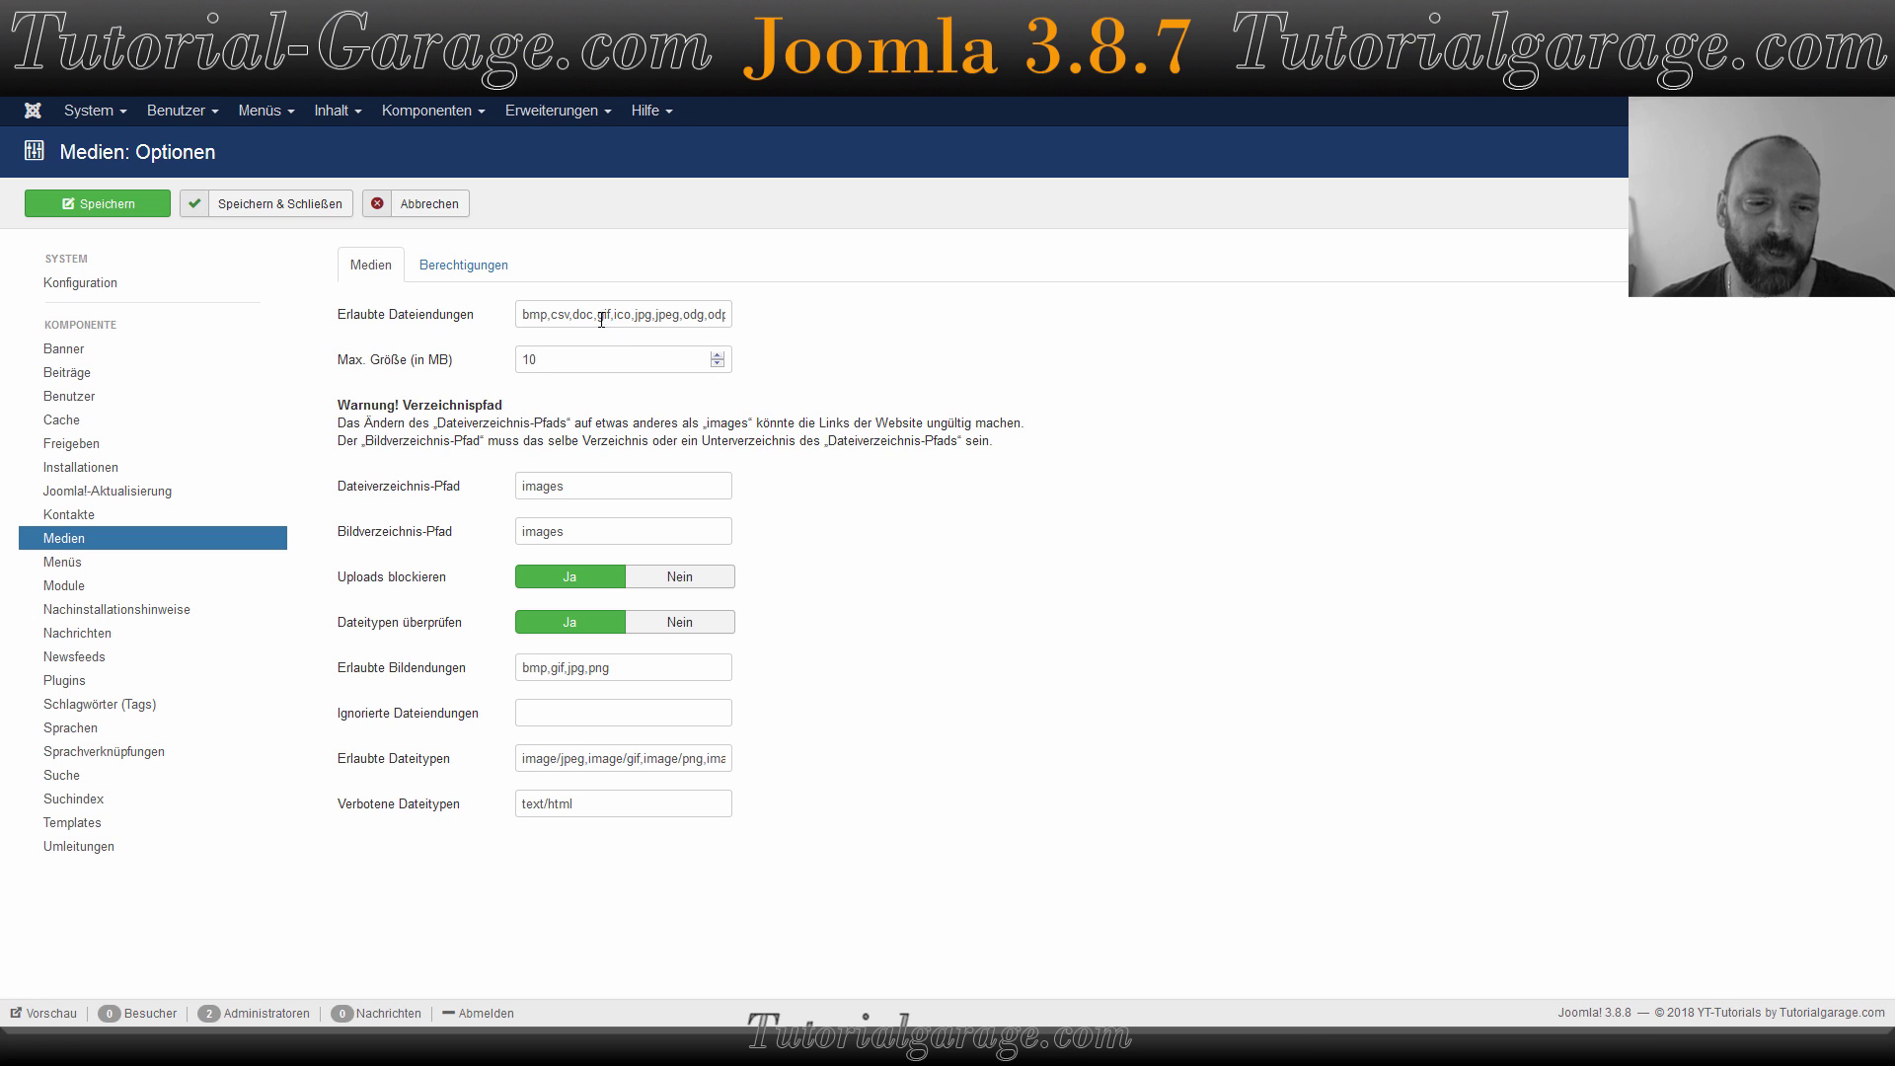
{"action": "double_click", "coordinate": [602, 315]}
{"action": "left_click_drag", "start_coordinate": [524, 312], "coordinate": [562, 319]}
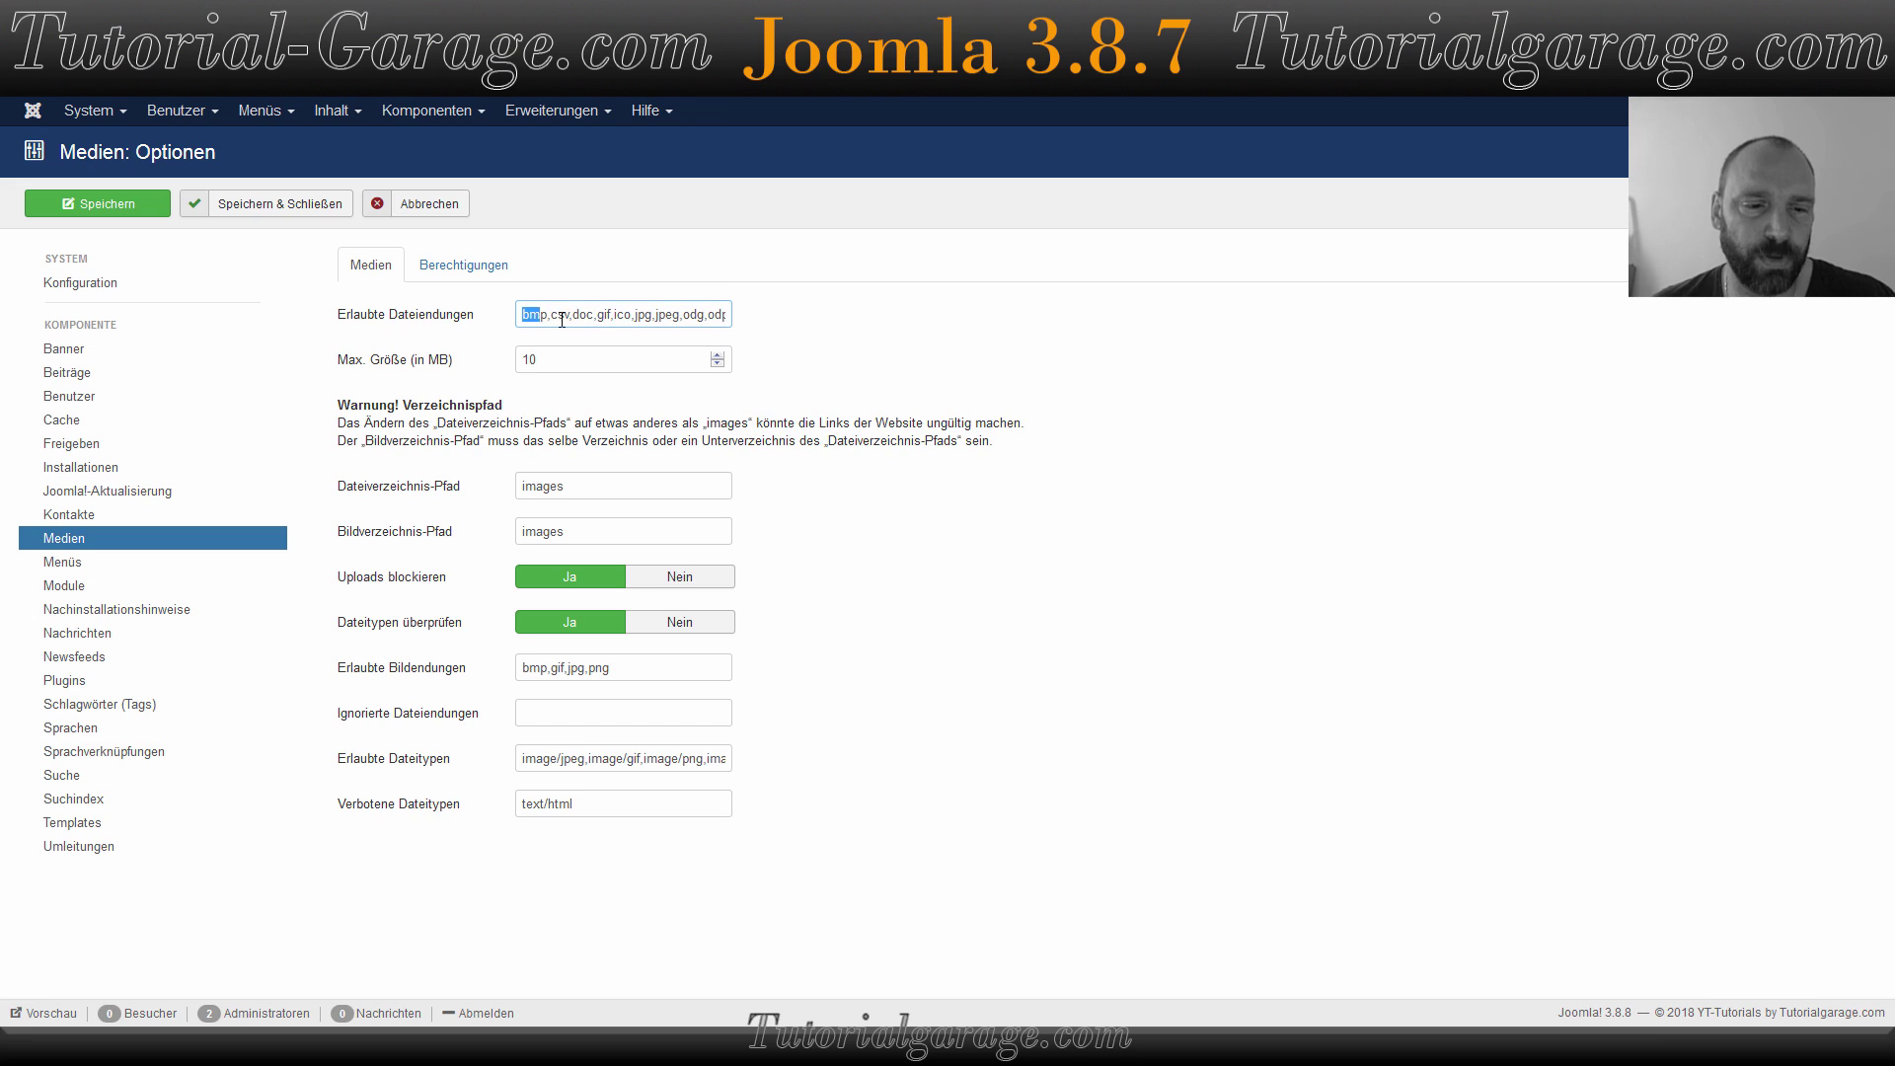
{"action": "left_click", "coordinate": [599, 312]}
{"action": "key", "text": "ctrl+a"}
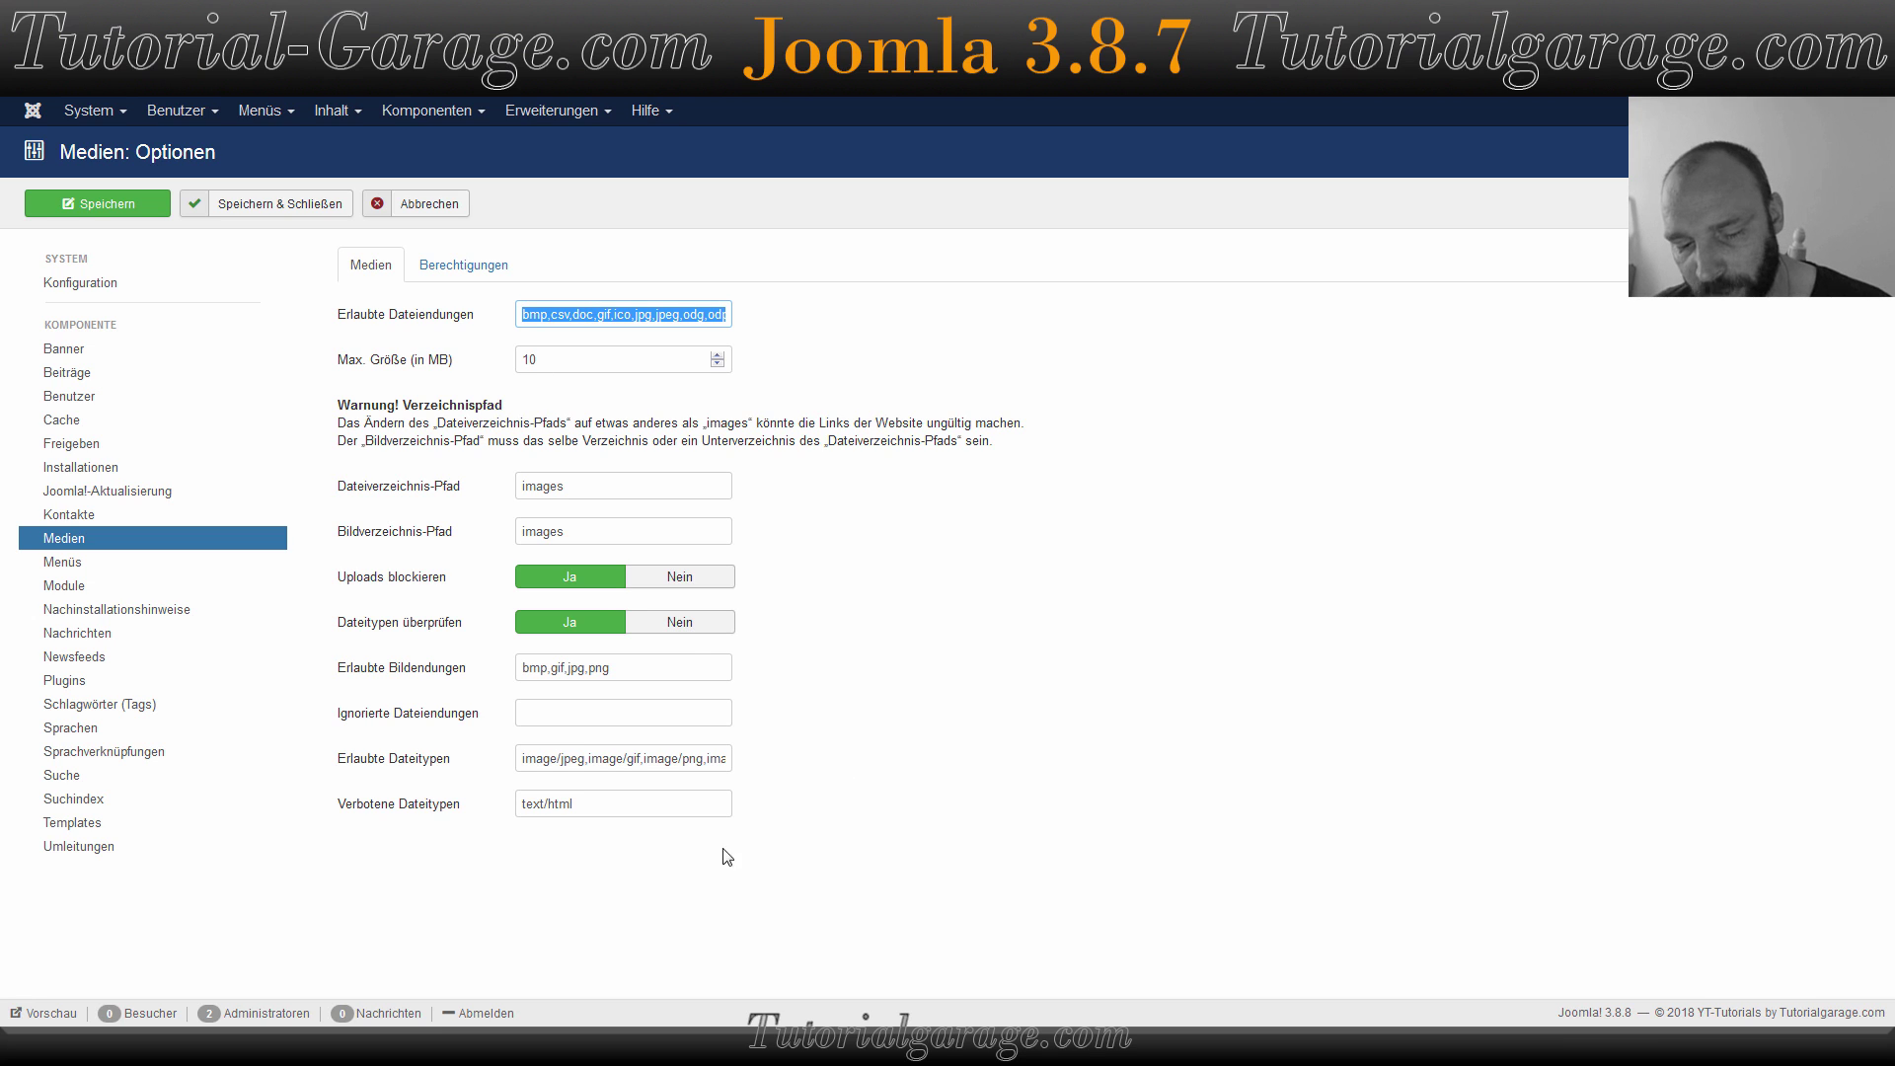
{"action": "key", "text": "alt+Tab"}
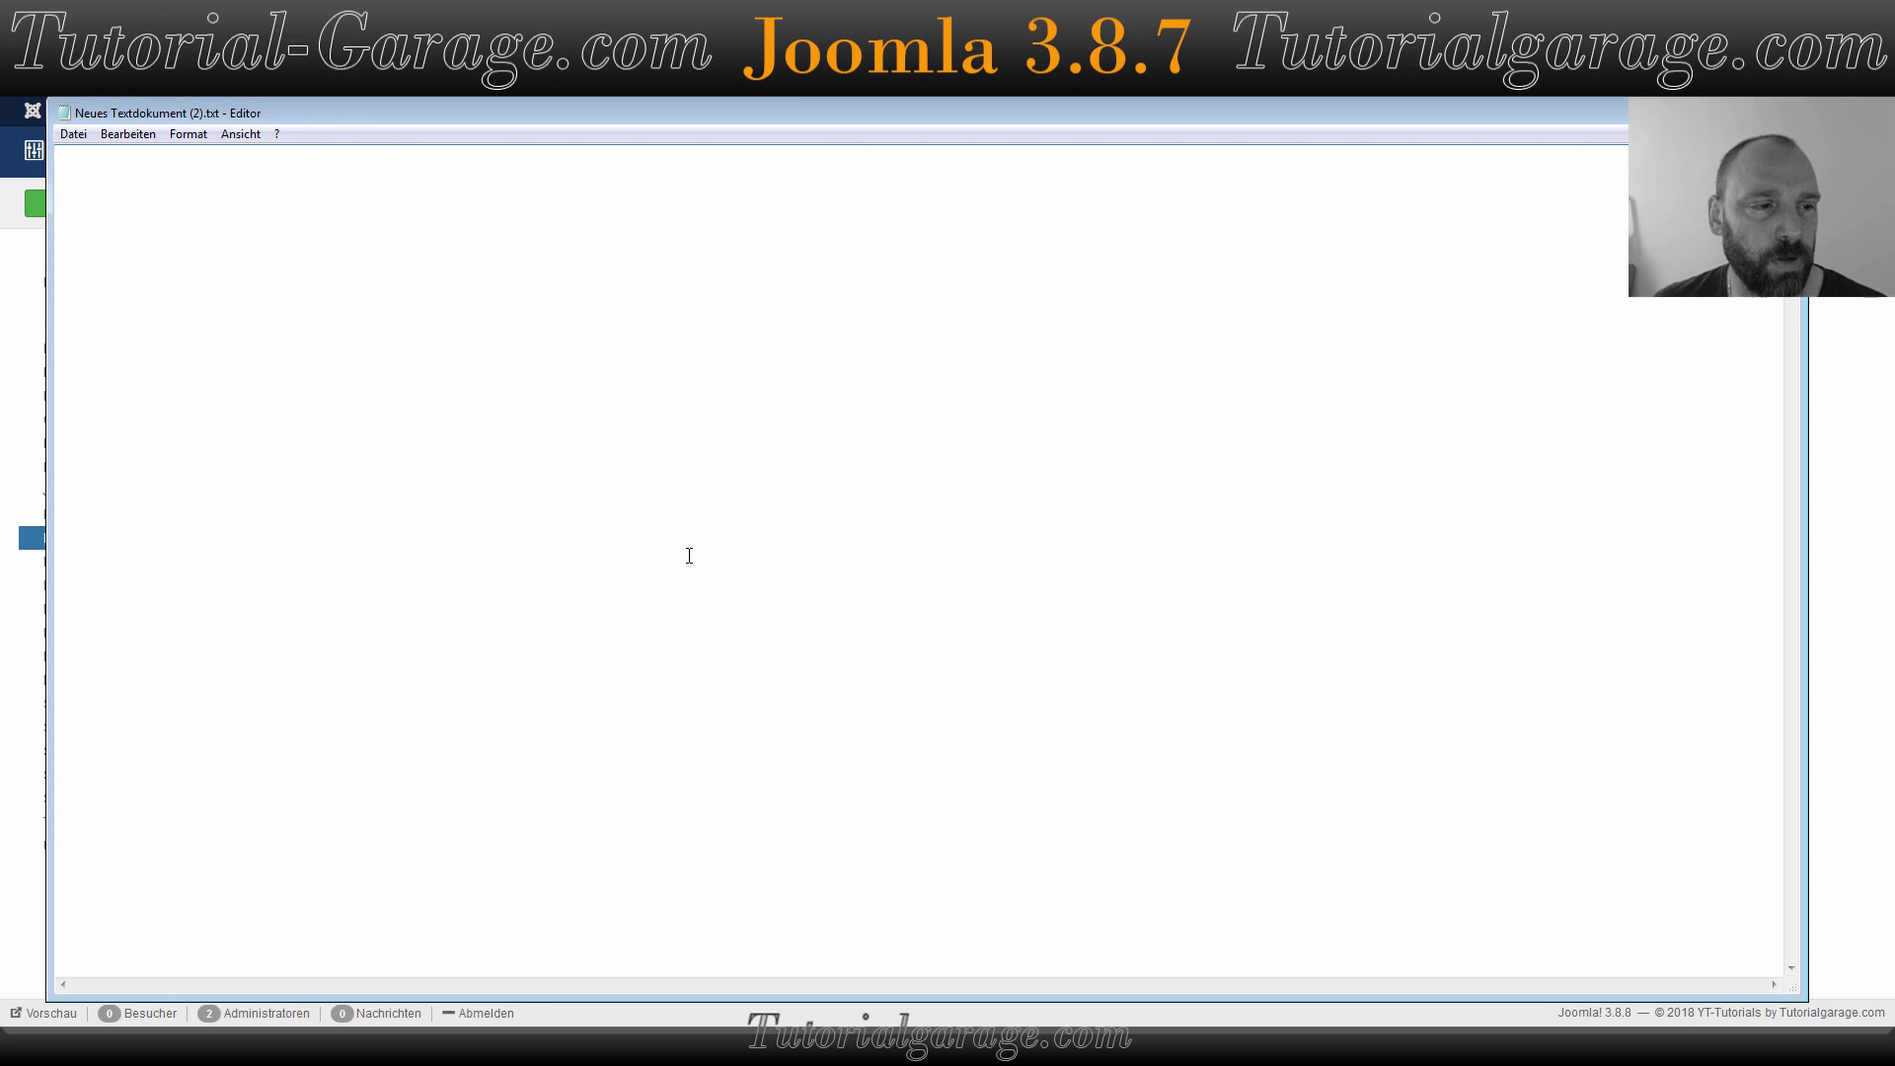
{"action": "type", "text": "bmp,csv,doc,gif,ico,jpg,jpeg,odg,odp,ods,odt,pdf,png,ppt,txt,xcf,xls,BMP,CSV,DOC,GIF,ICO,JPG,JPEG,ODG,ODP,ODS,ODT,PDF,PNG,PPT,TXT,XCF,XLS"}
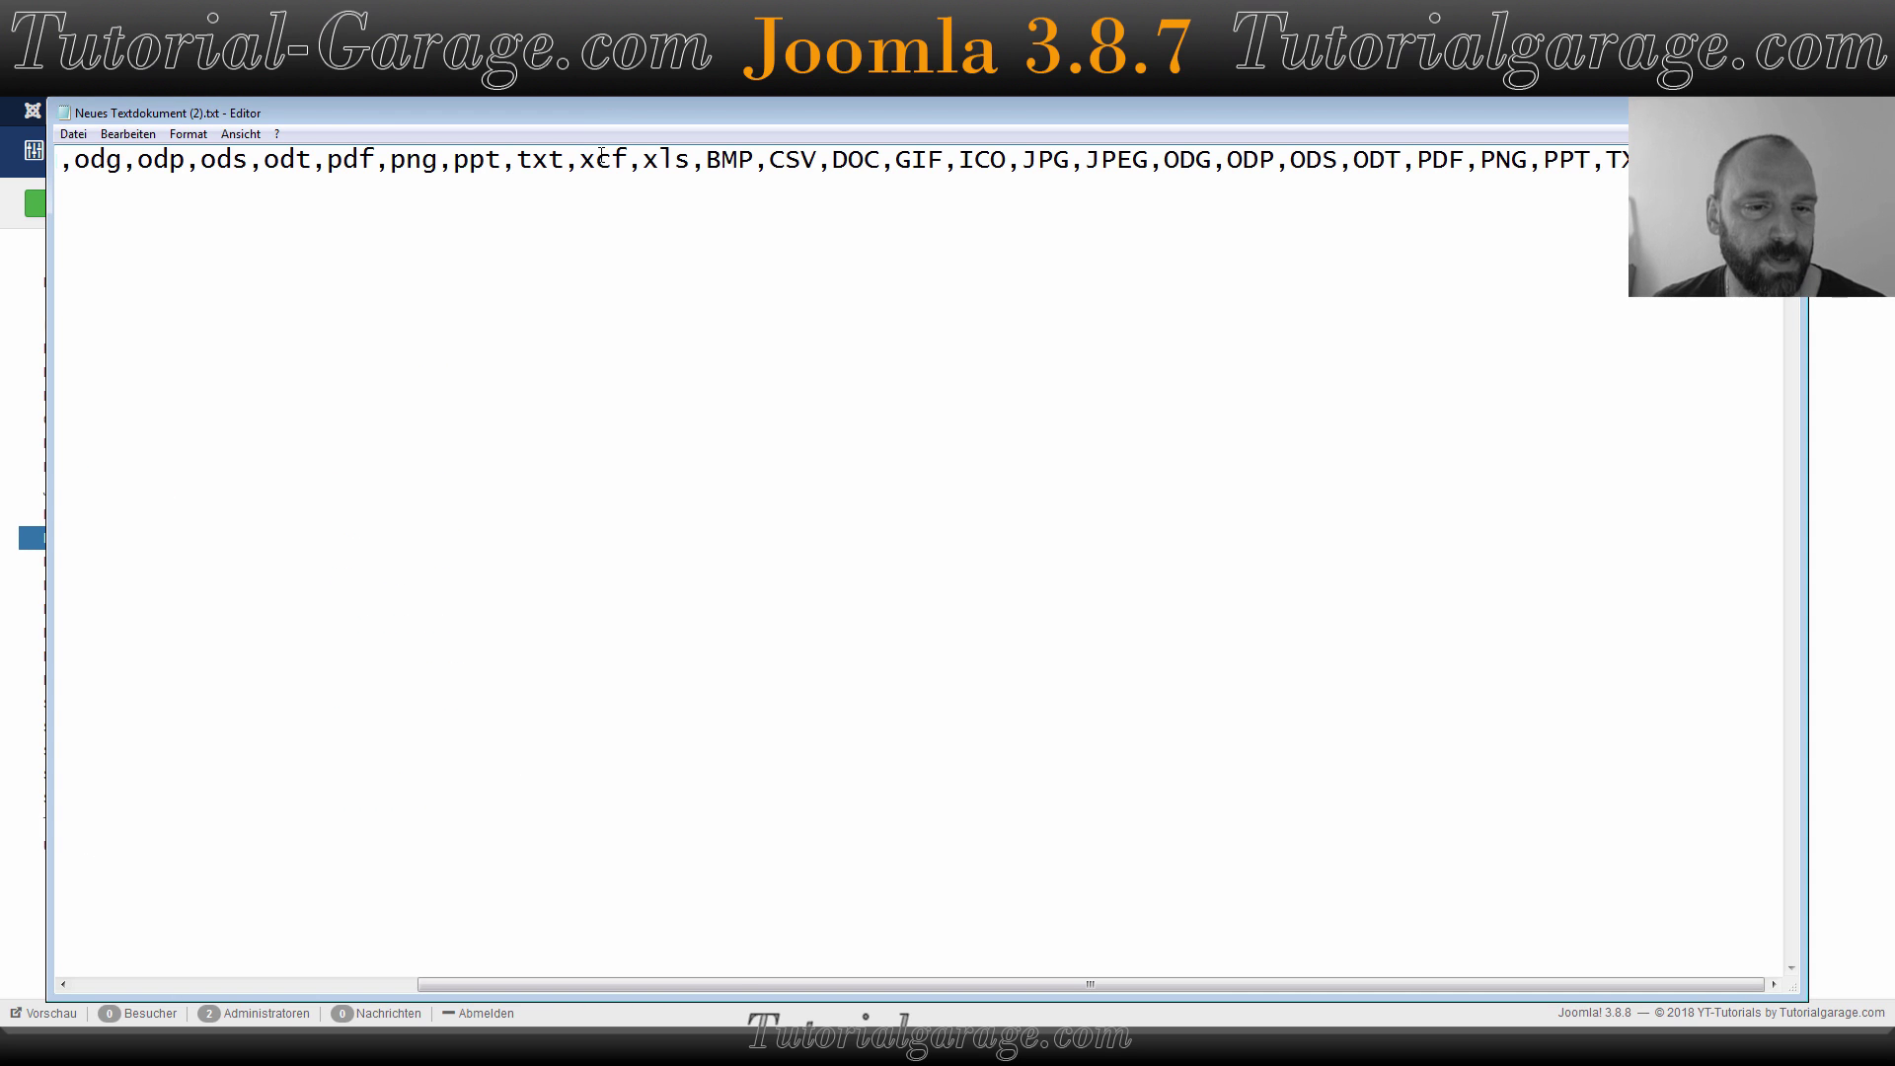
Look through the copied lowercase and uppercase file extensions for the swf entry.
{"action": "left_click_drag", "start_coordinate": [601, 156], "coordinate": [63, 202]}
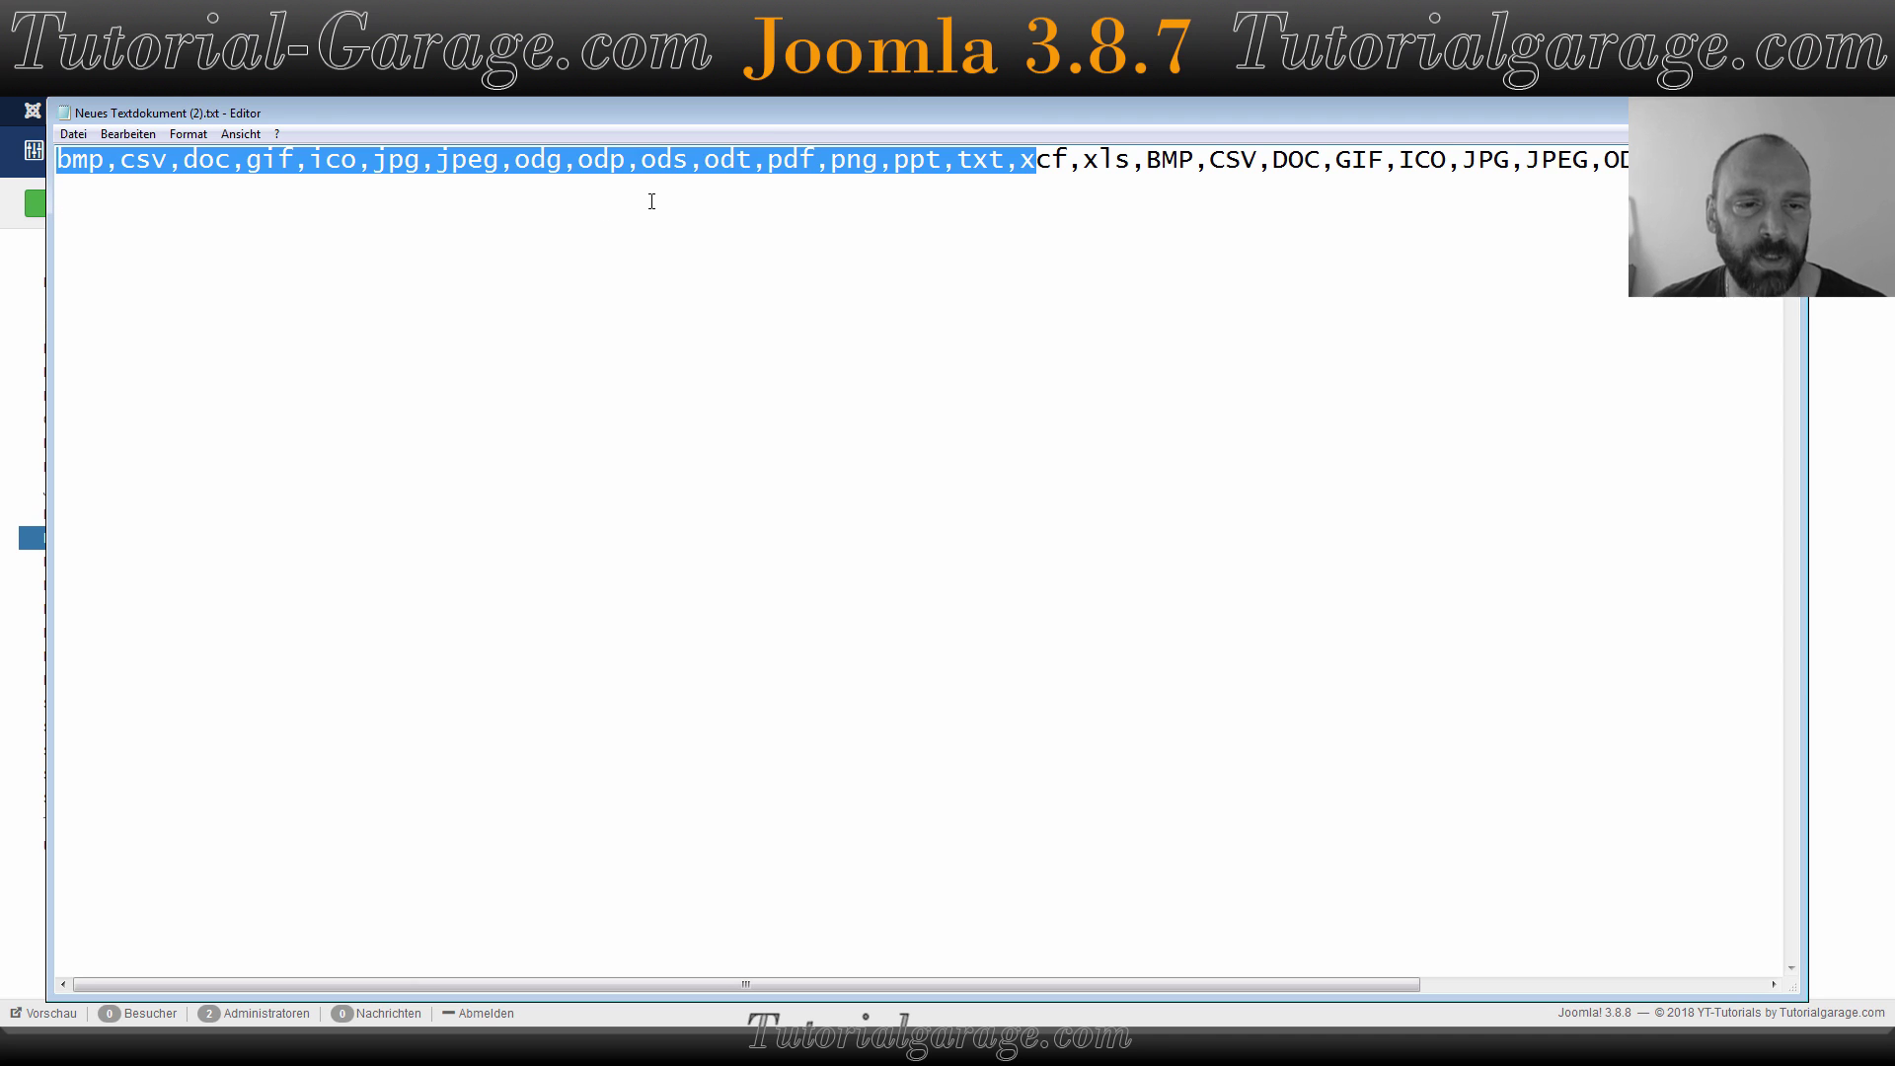
{"action": "left_click_drag", "start_coordinate": [642, 163], "coordinate": [1777, 162]}
{"action": "left_click", "coordinate": [861, 222]}
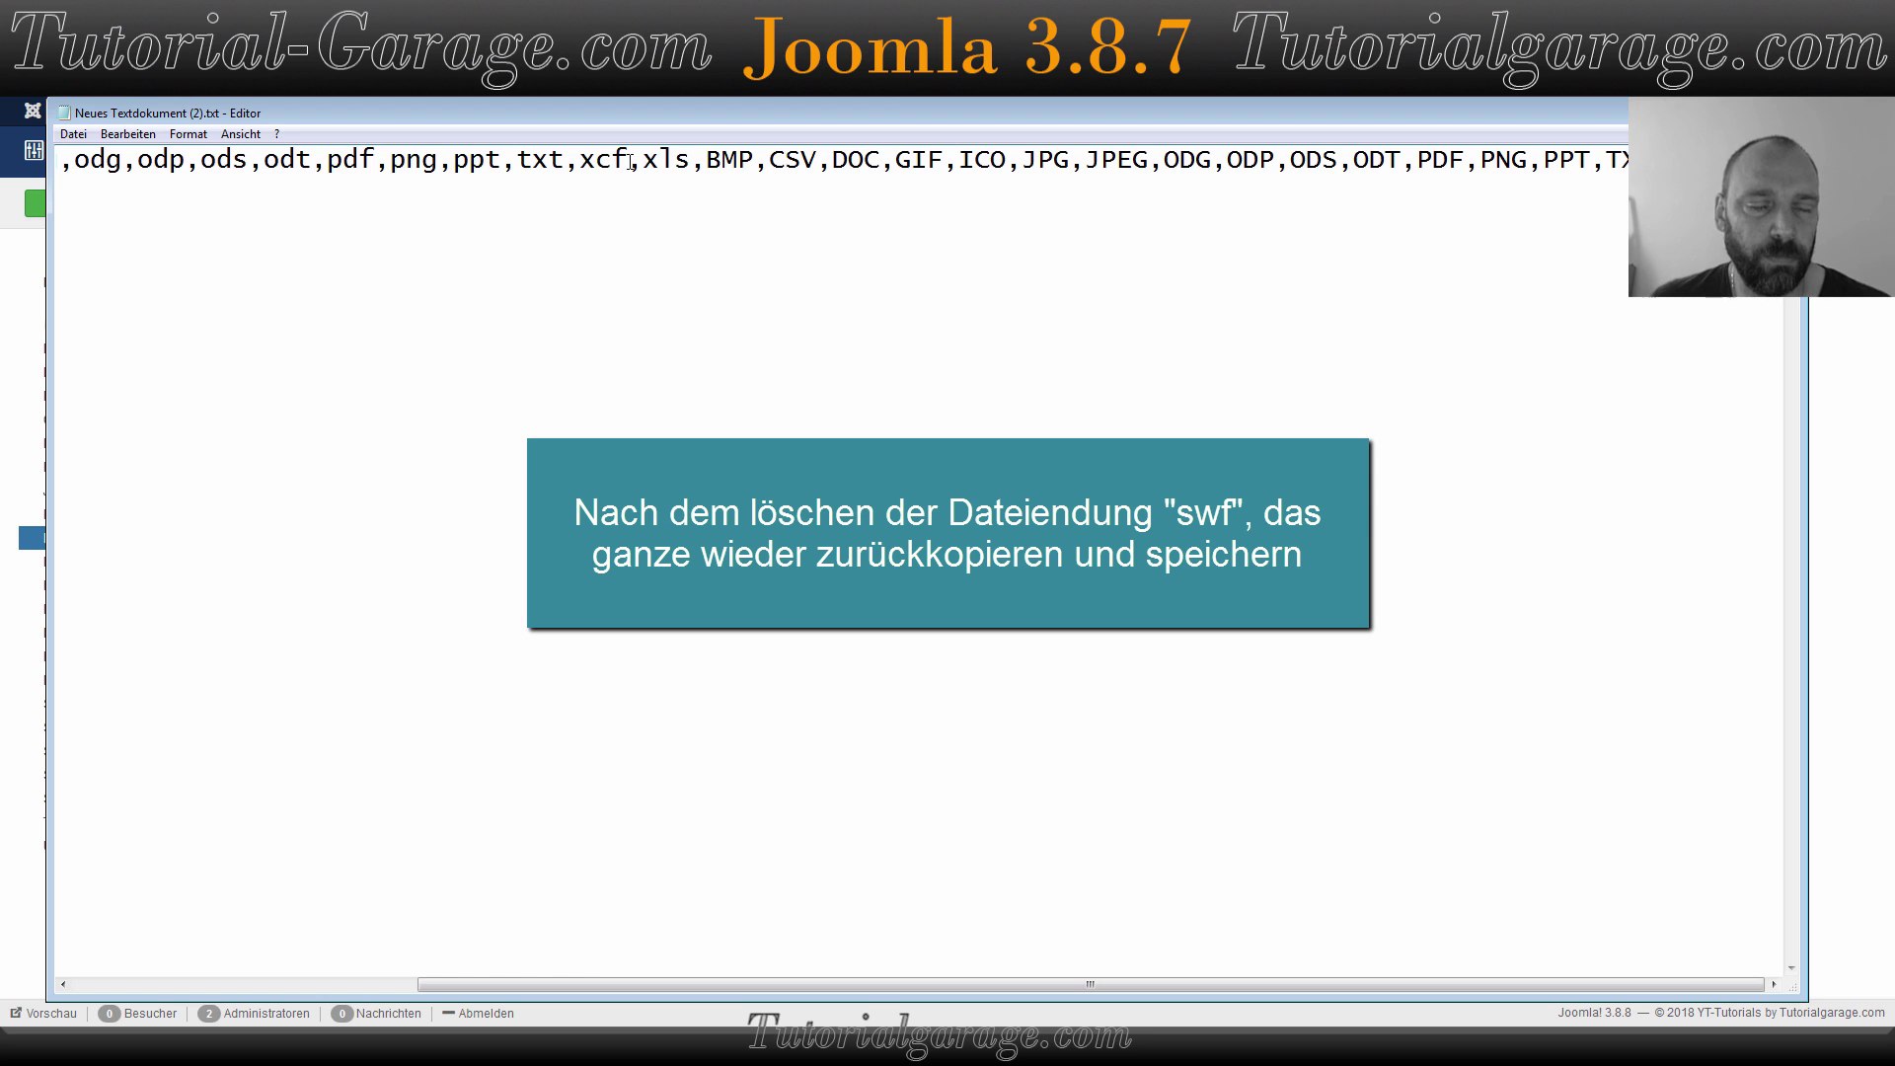
{"action": "left_click_drag", "start_coordinate": [625, 161], "coordinate": [698, 159]}
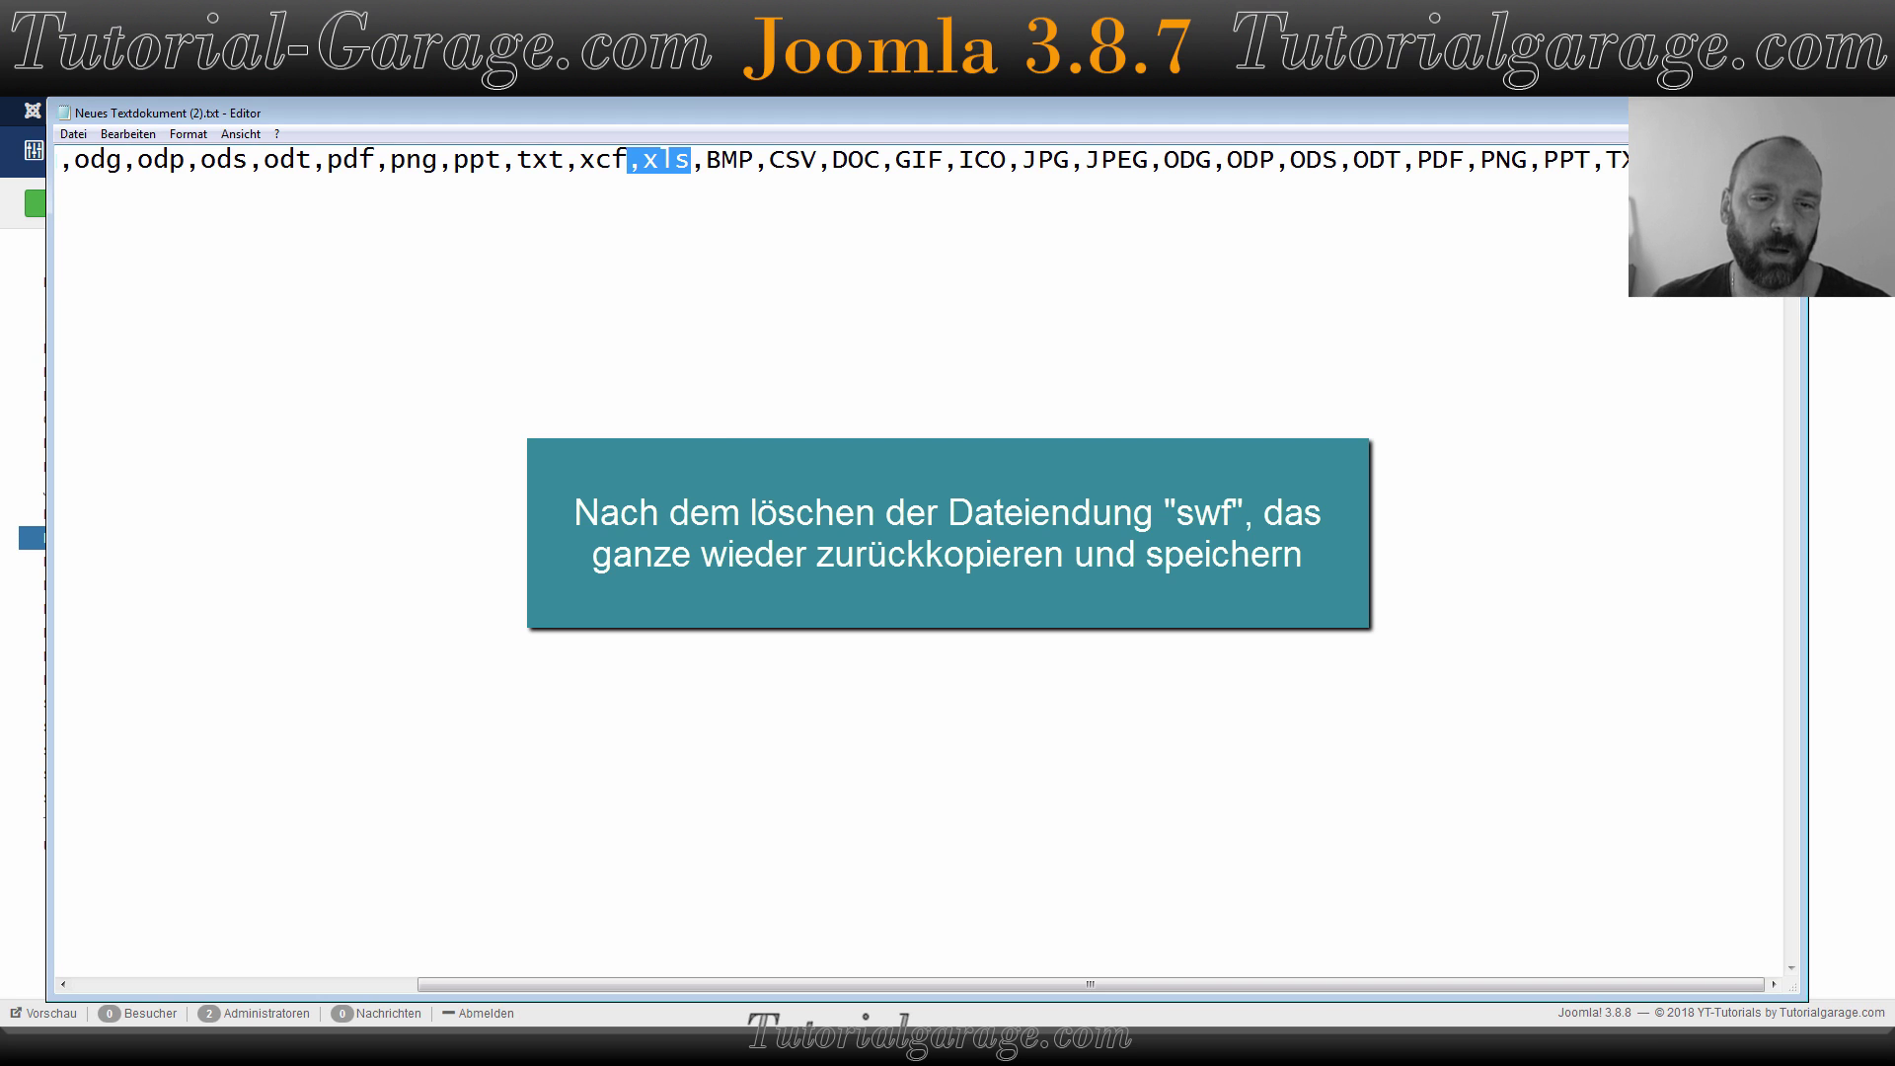
{"action": "left_click", "coordinate": [818, 160]}
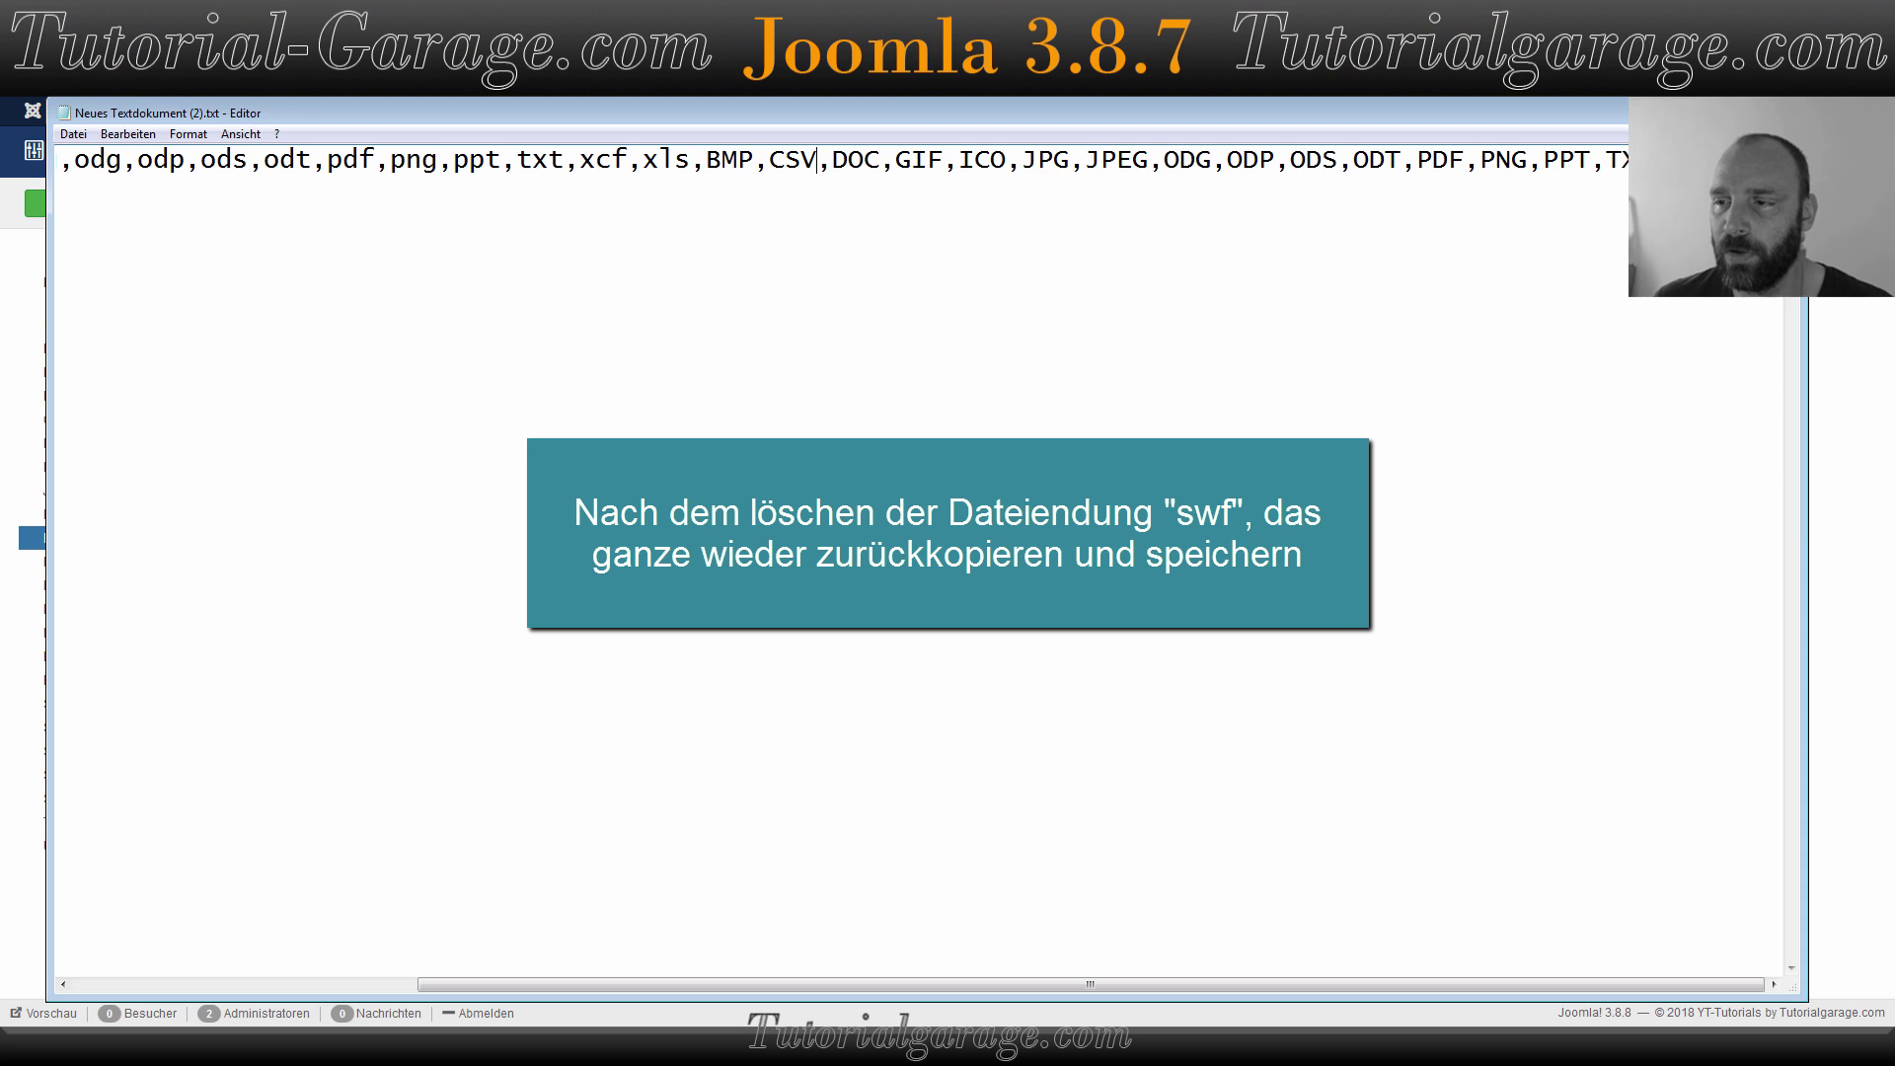
{"action": "left_click", "coordinate": [57, 213]}
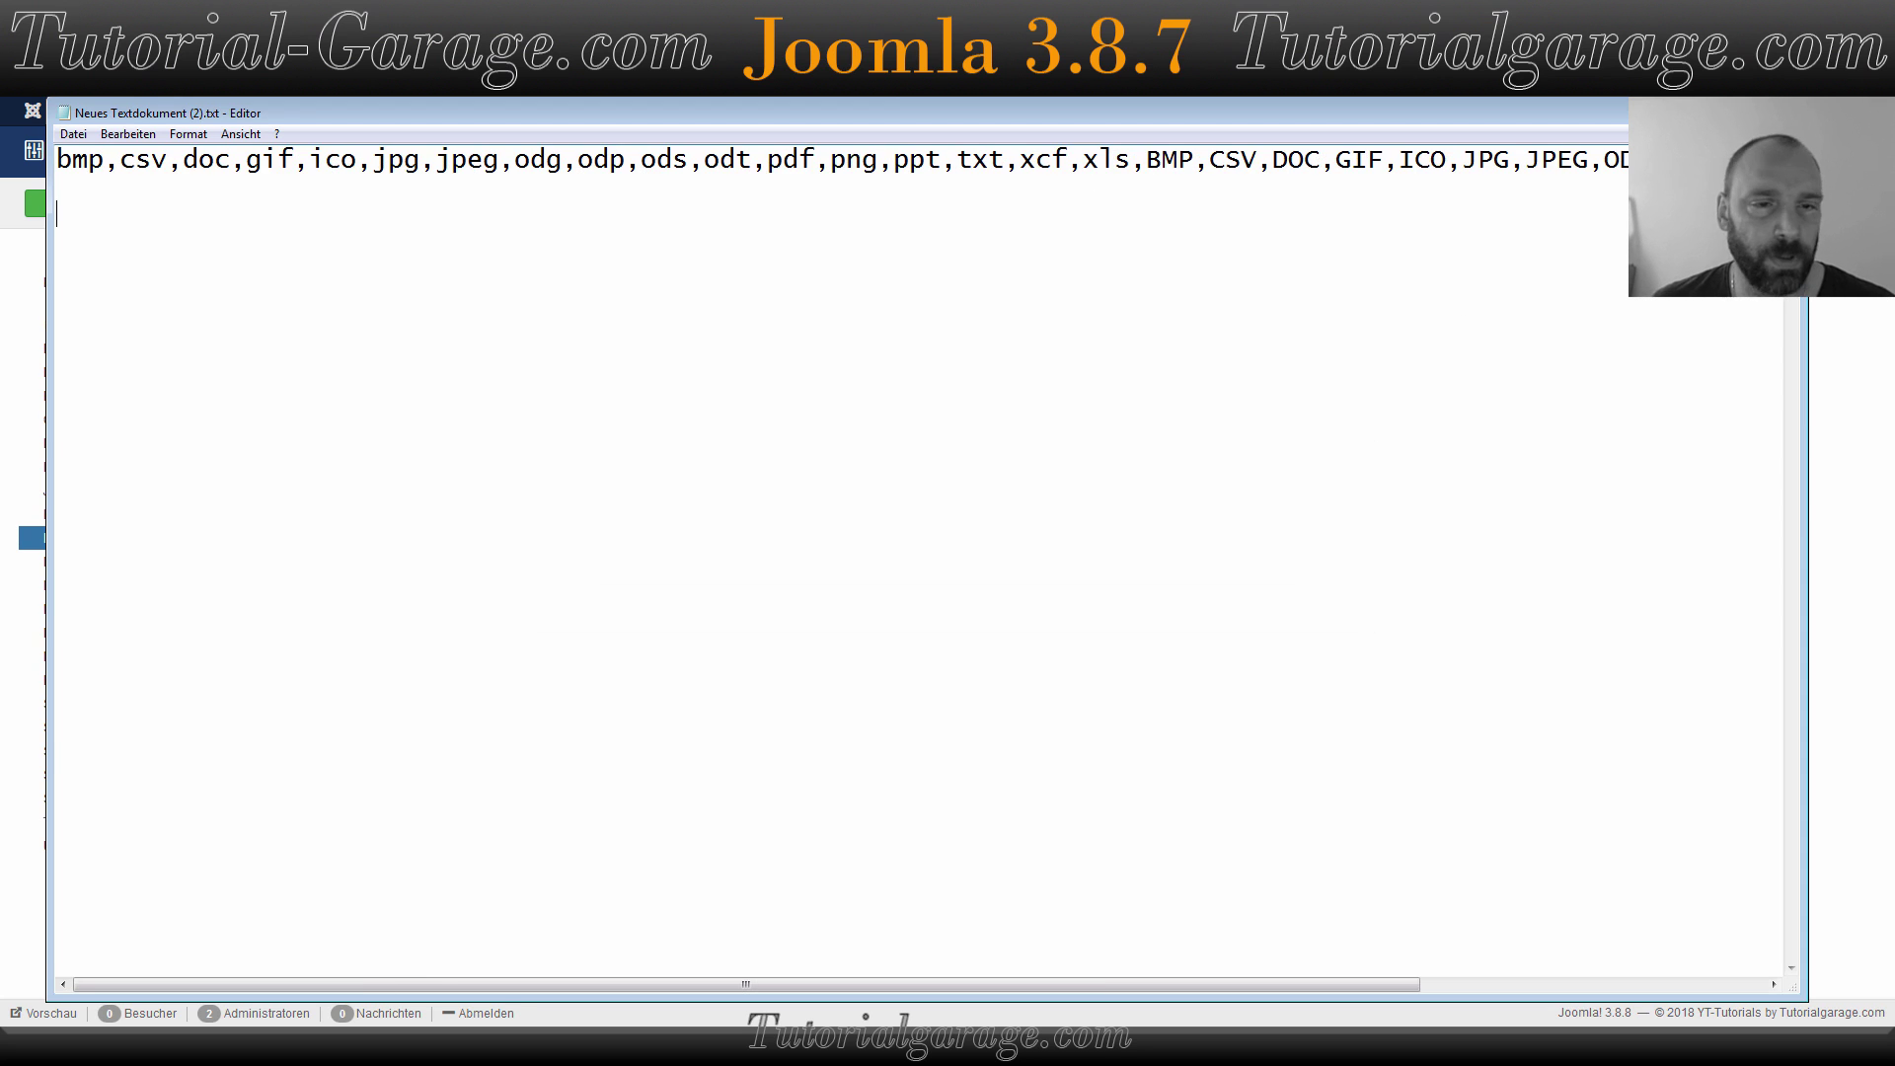
Copy the complete "Erlaubte Dateitypen" list from the media options into the text file, below the file extensions.
{"action": "key", "text": "alt+Tab"}
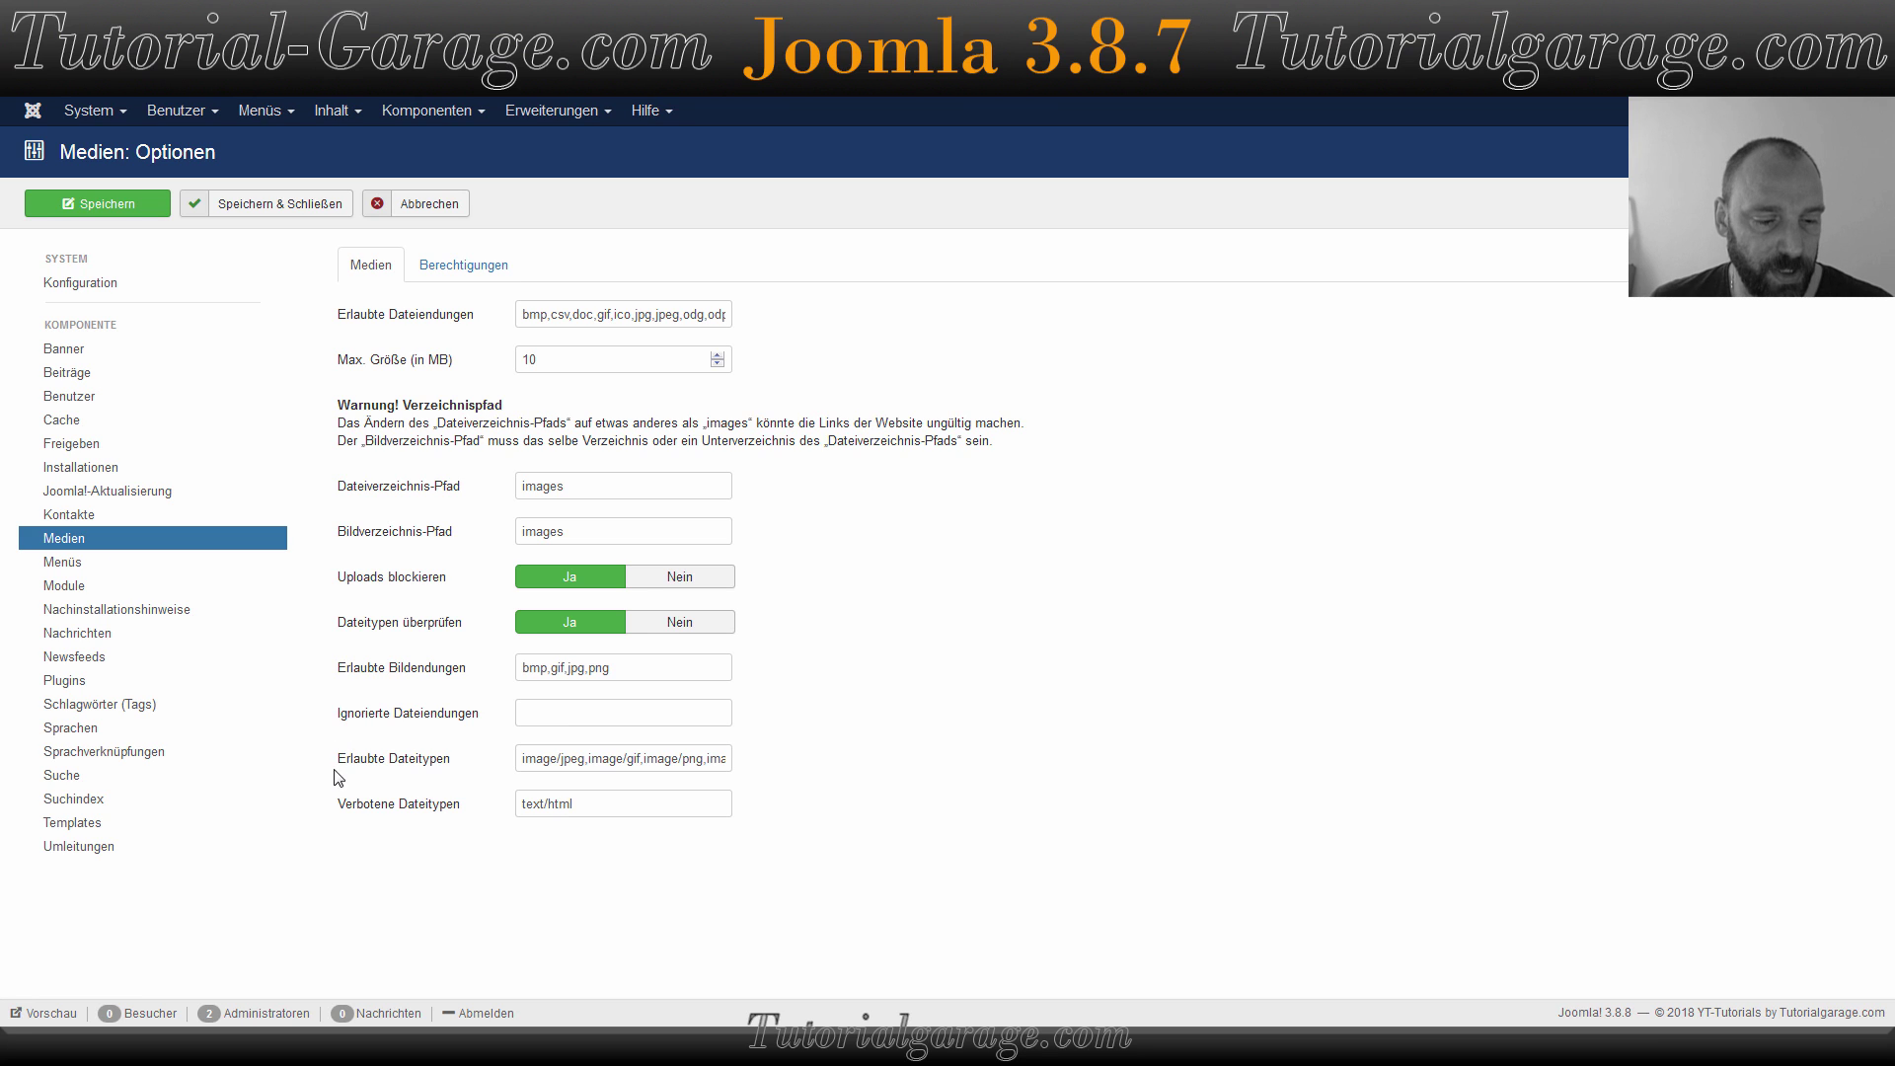
{"action": "left_click", "coordinate": [550, 757]}
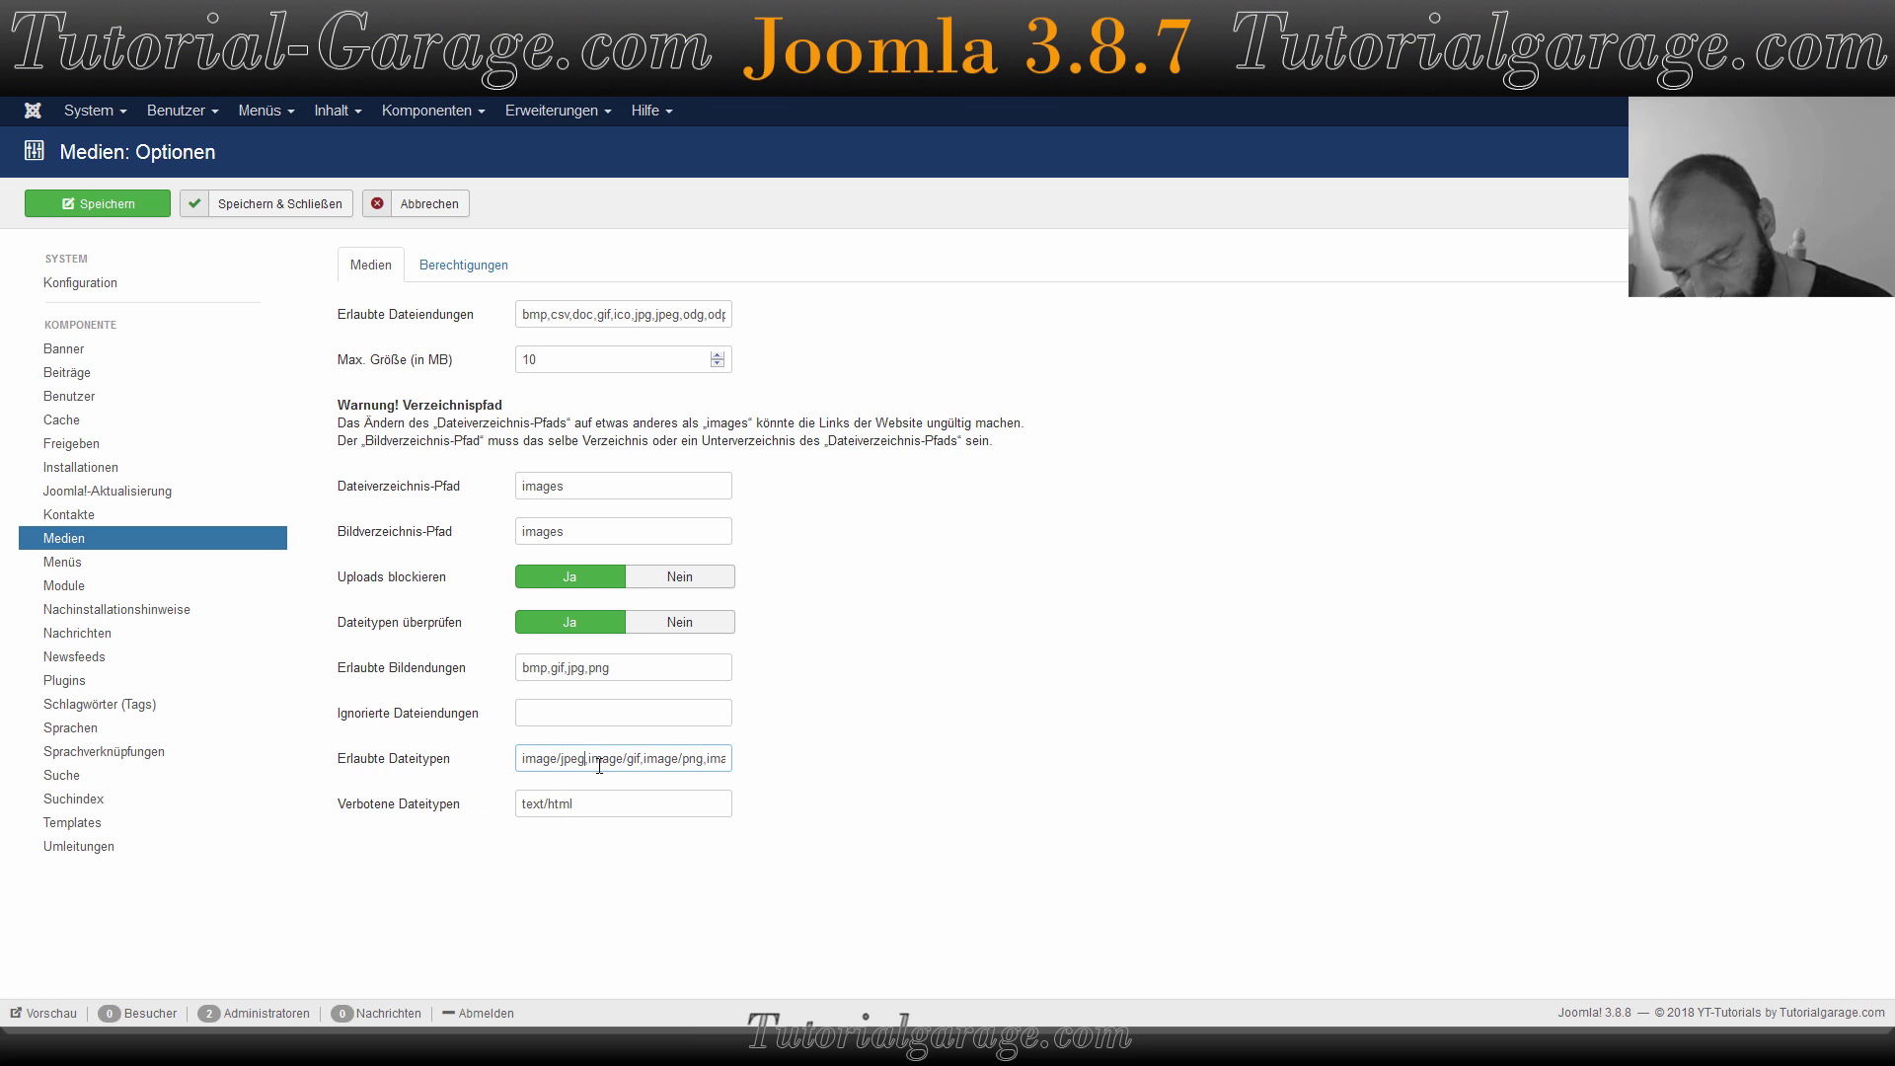
{"action": "key", "text": "ctrl+a"}
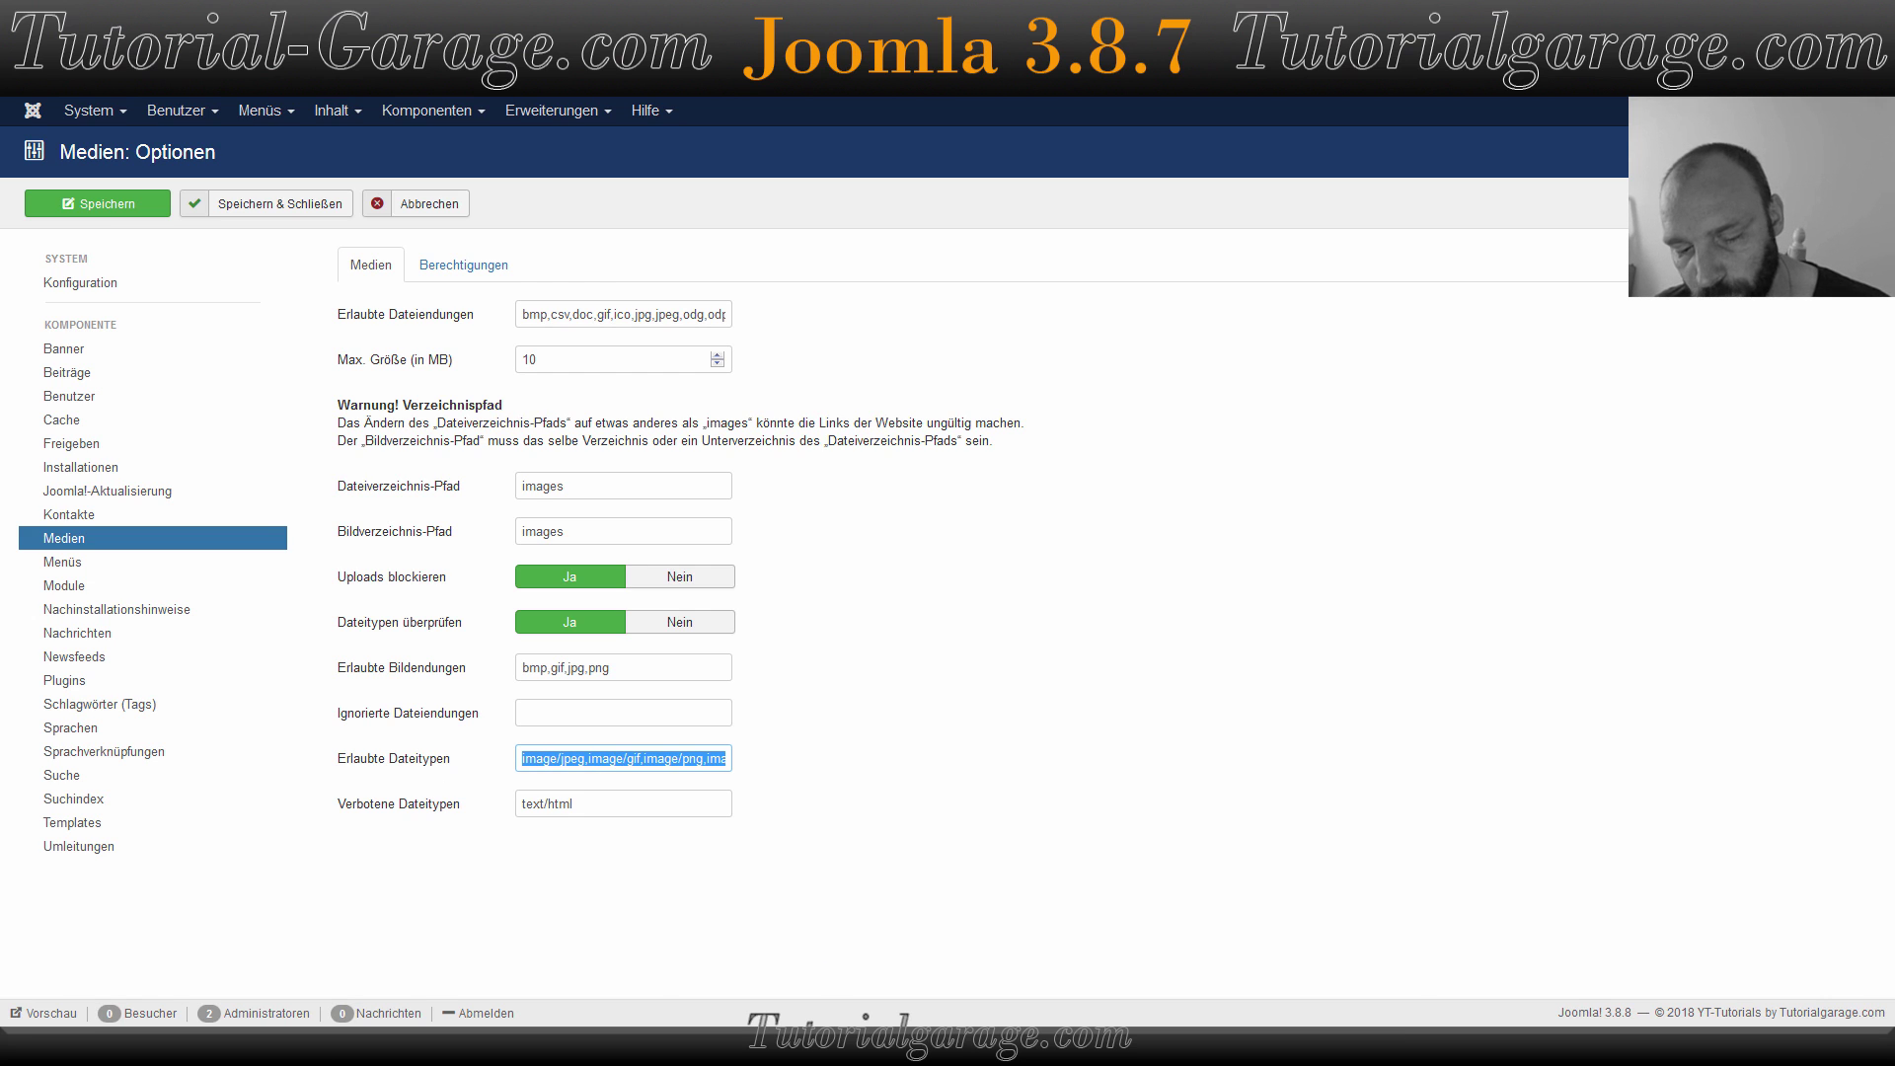
{"action": "left_click", "coordinate": [701, 1000]}
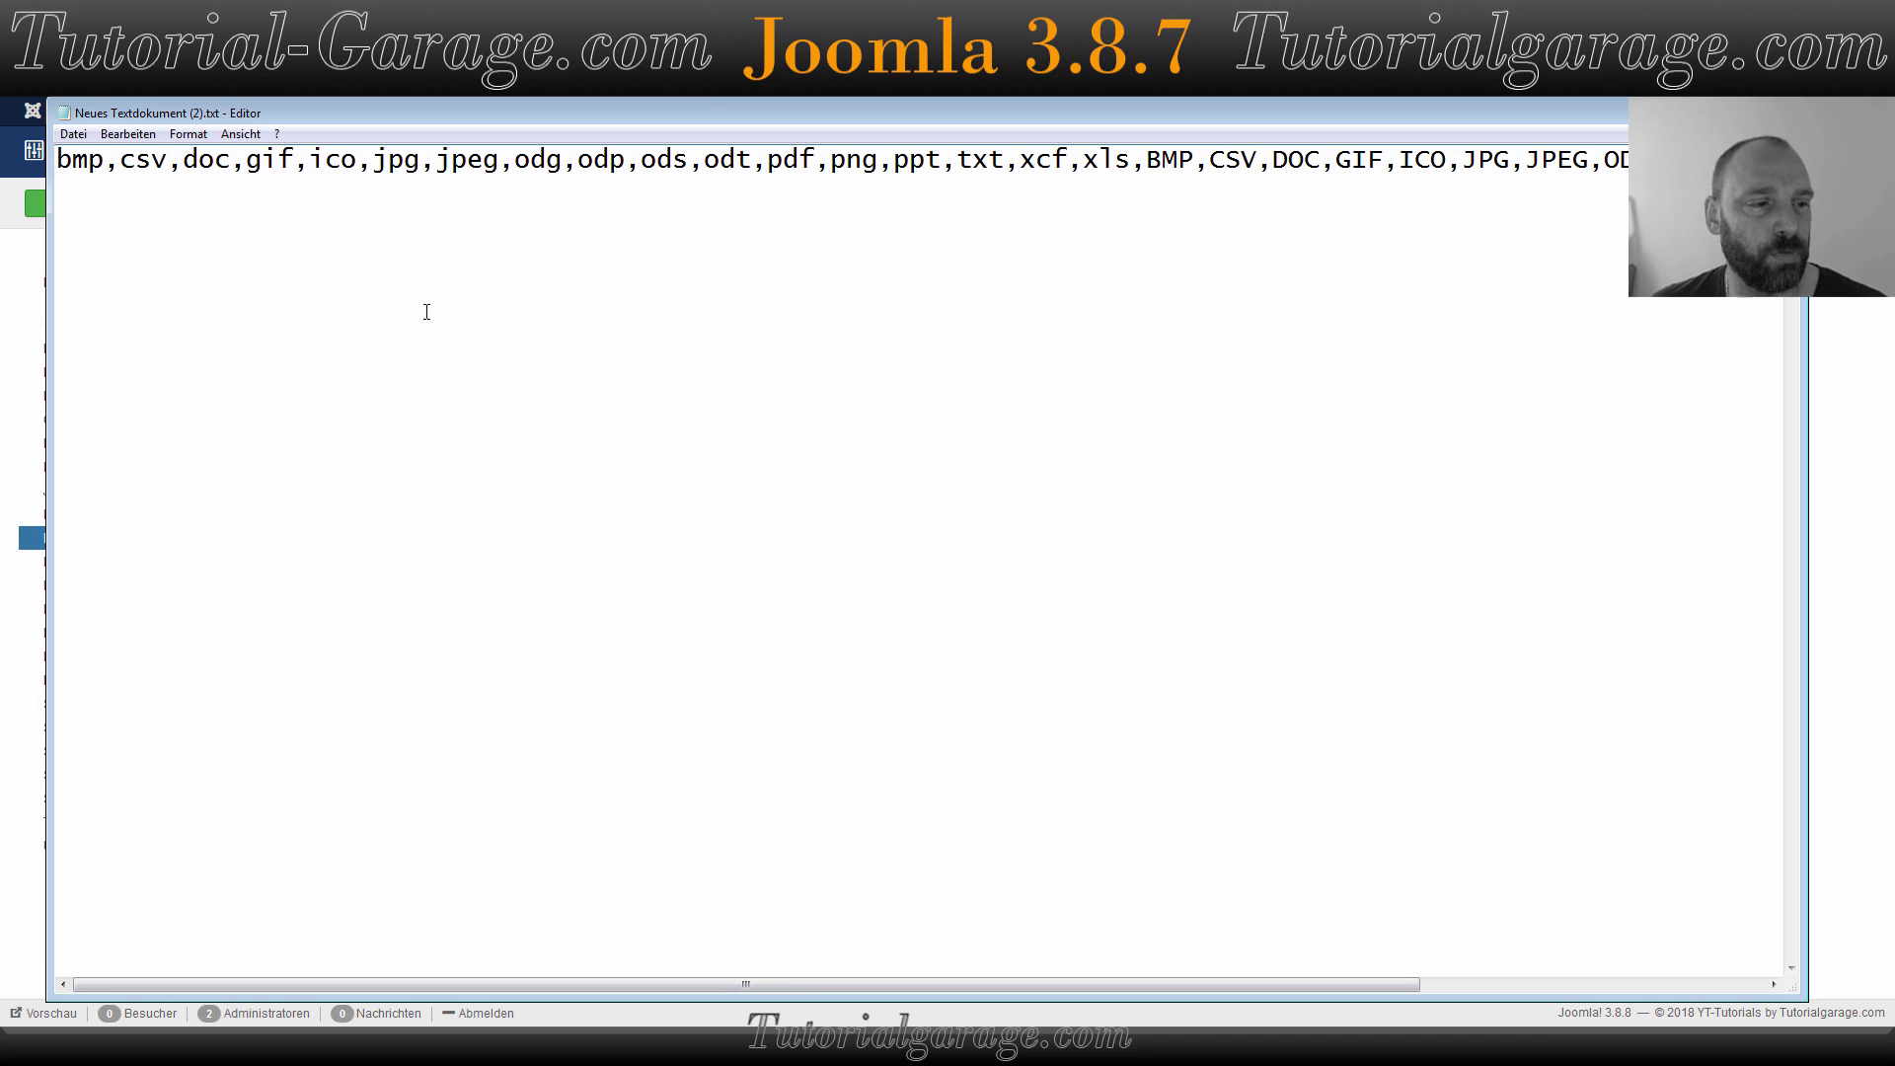
{"action": "key", "text": "ctrl+v"}
Look through the copied MIME types for the application/x-shockwave-flash entry.
{"action": "left_click_drag", "start_coordinate": [56, 212], "coordinate": [787, 212]}
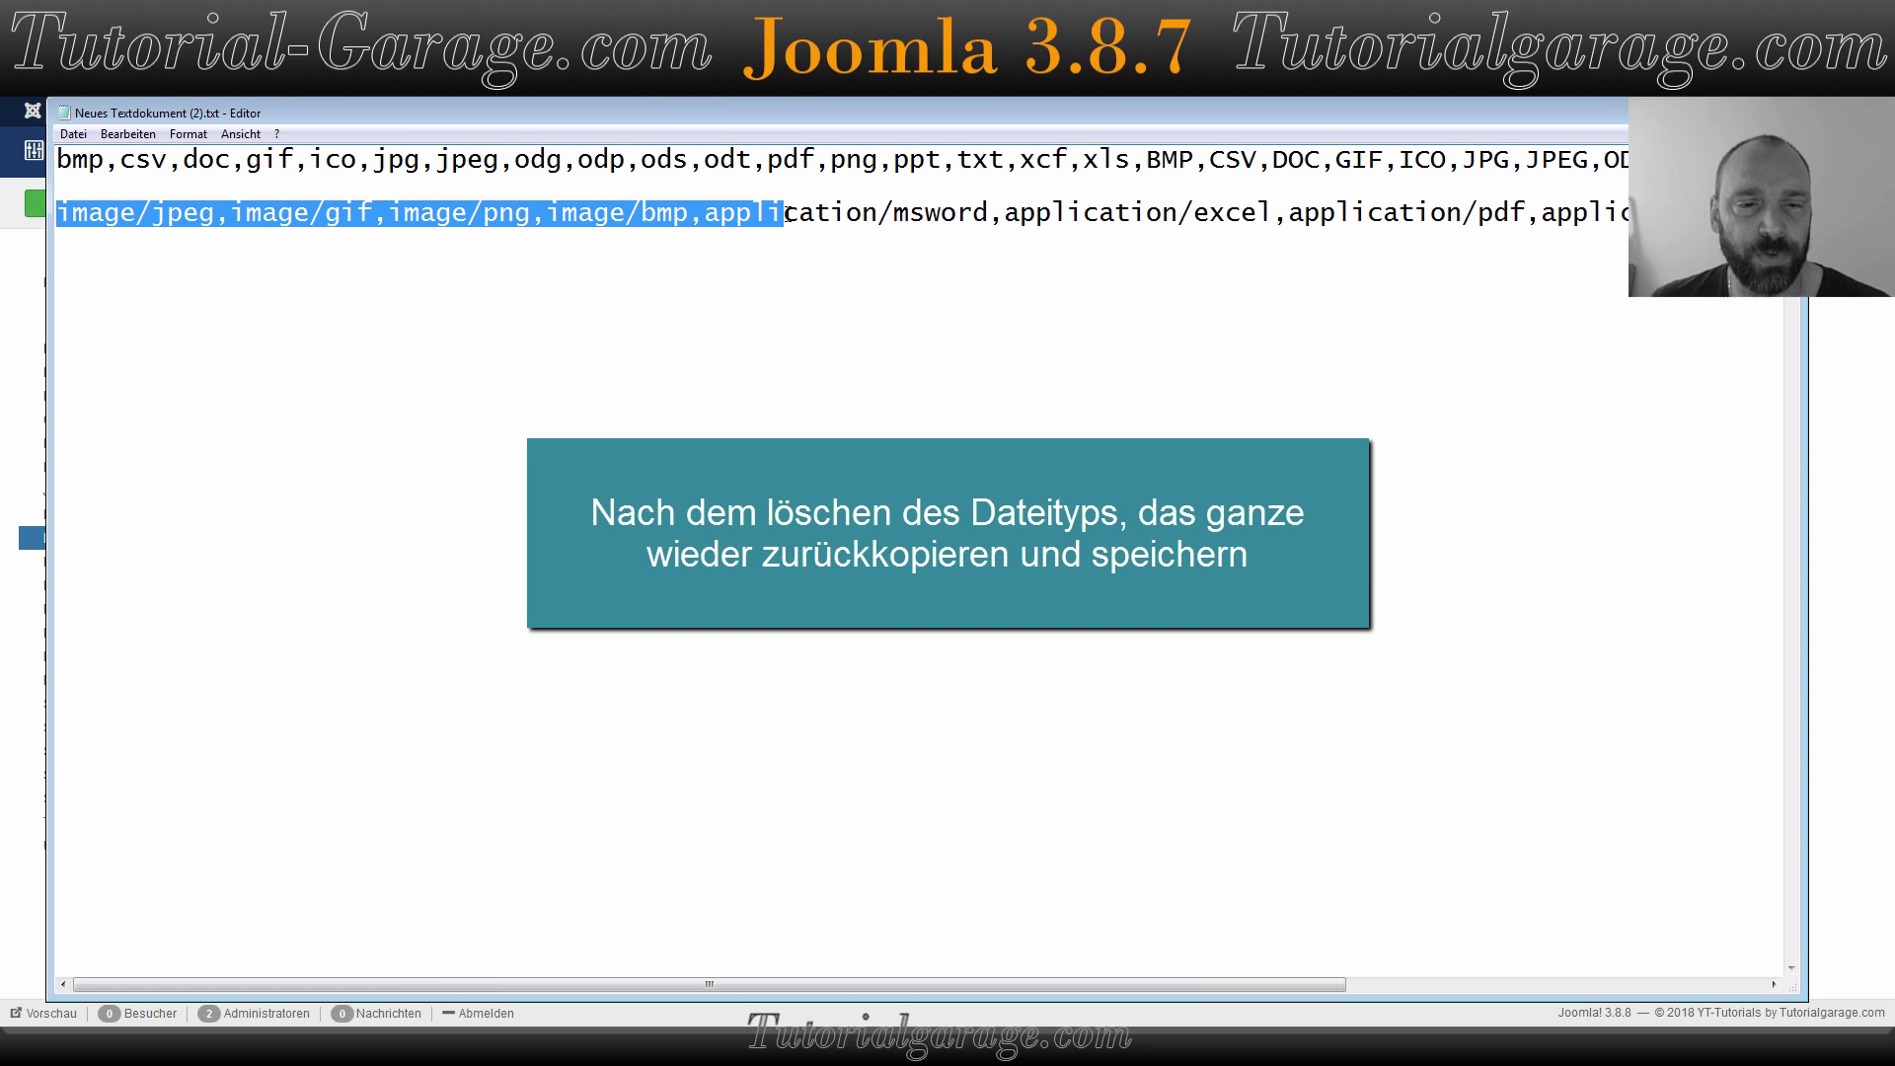
{"action": "left_click", "coordinate": [787, 212]}
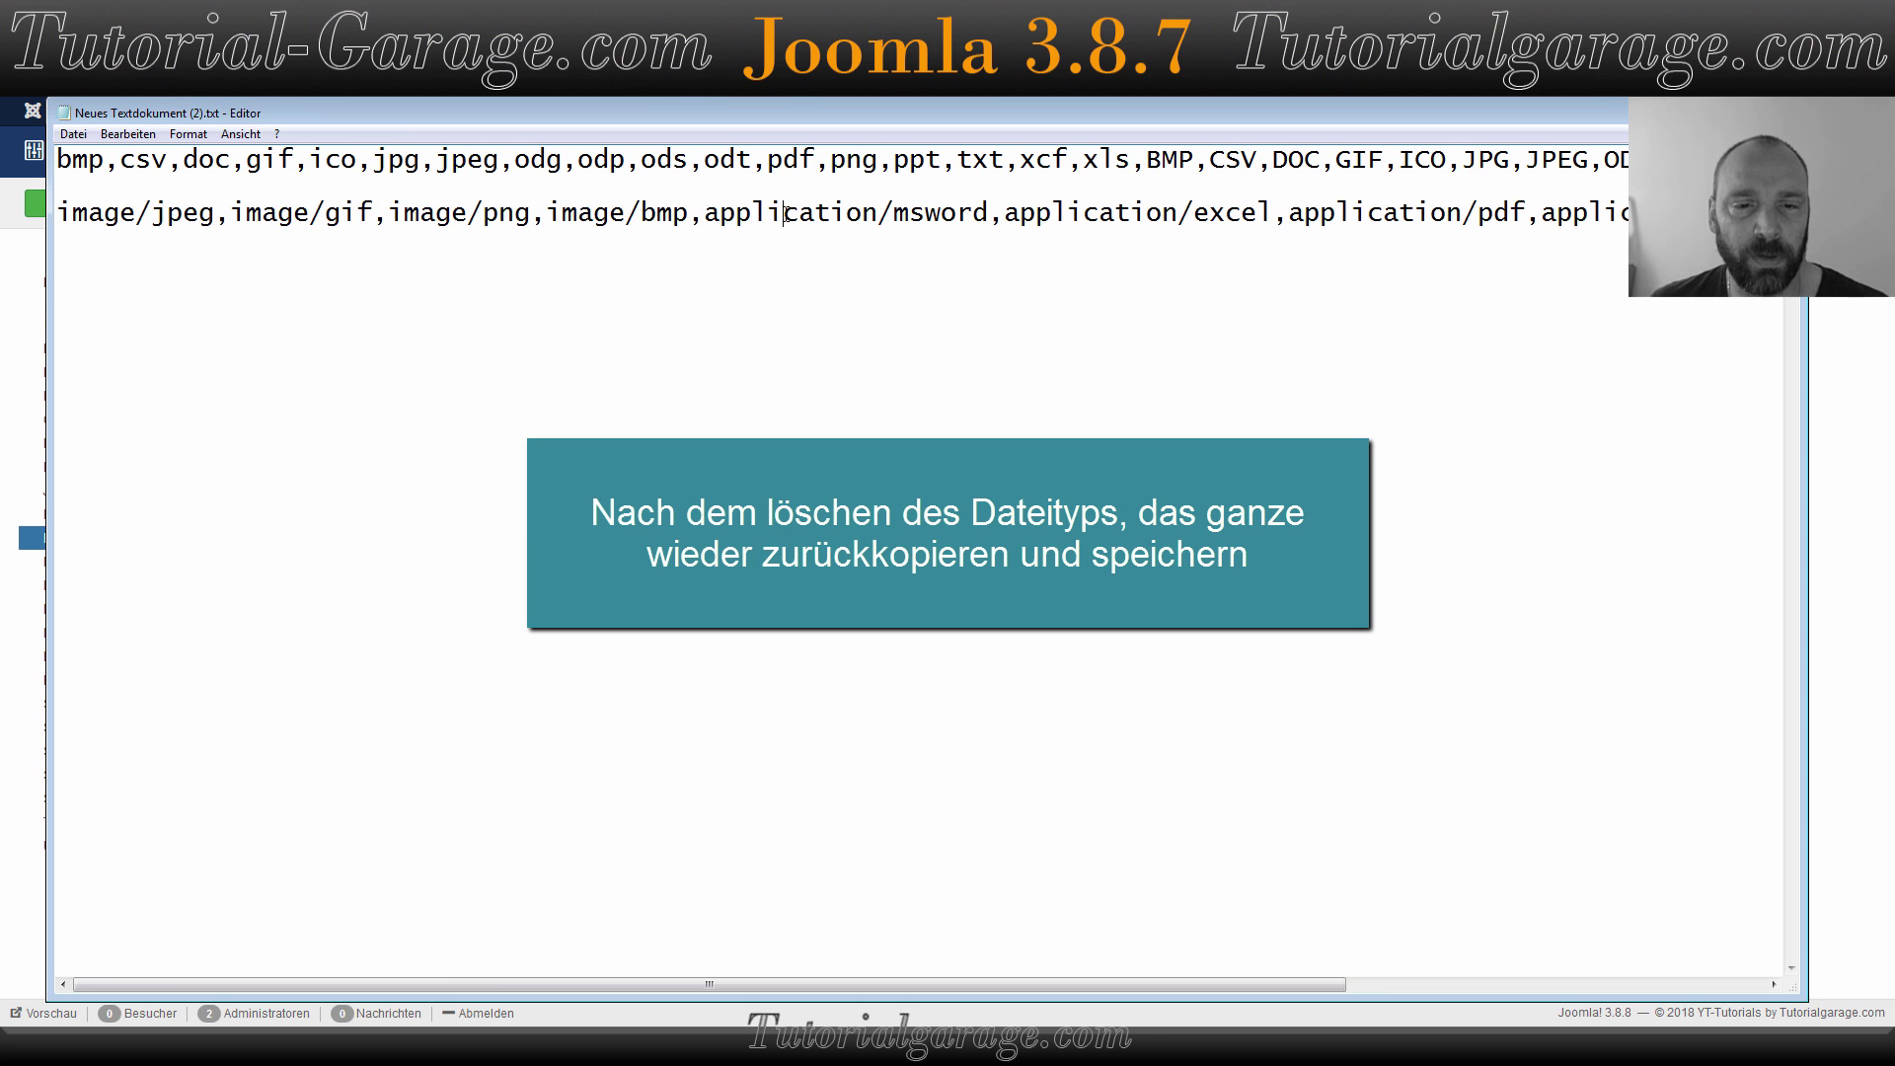
{"action": "left_click_drag", "start_coordinate": [737, 212], "coordinate": [1678, 215]}
{"action": "left_click", "coordinate": [1530, 363]}
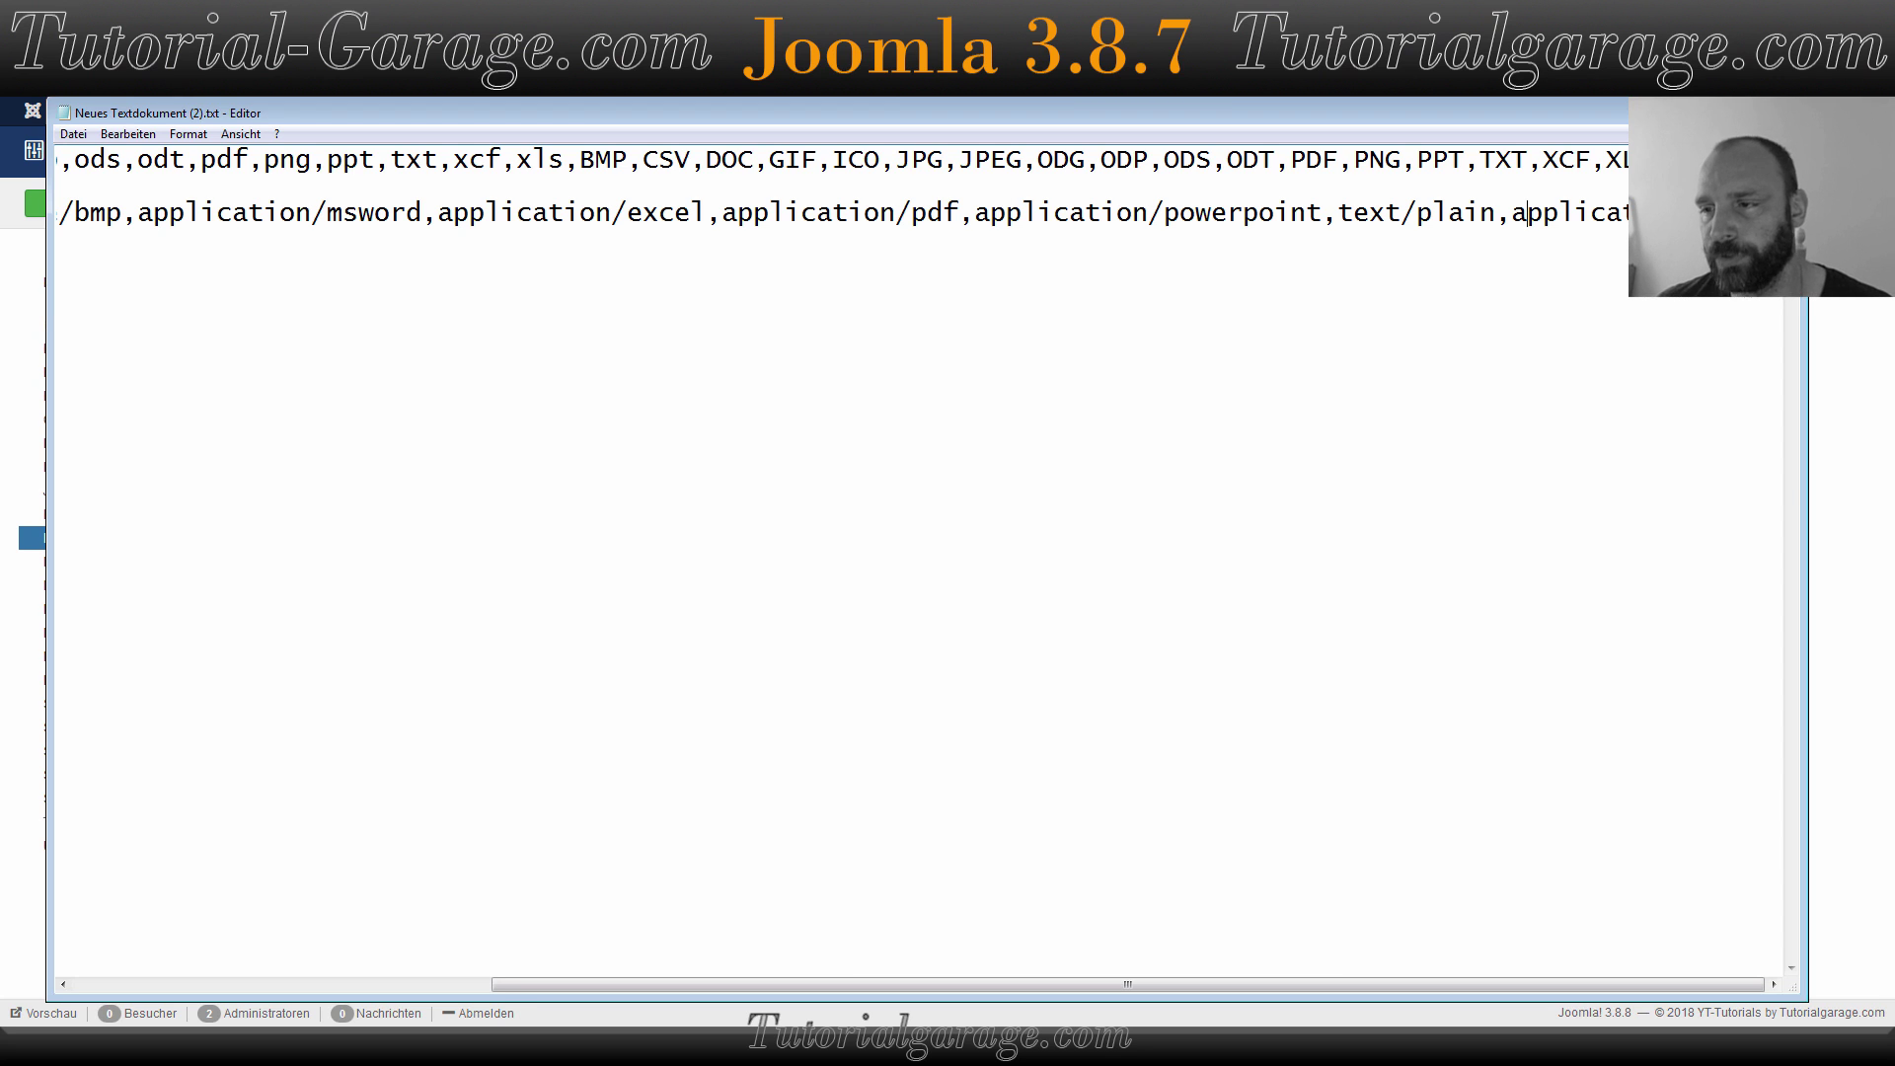
Save the media options in Joomla and dismiss the post-installation notice "Aktualisierte Sicherheitsempfehlungen".
{"action": "key", "text": "alt+Tab"}
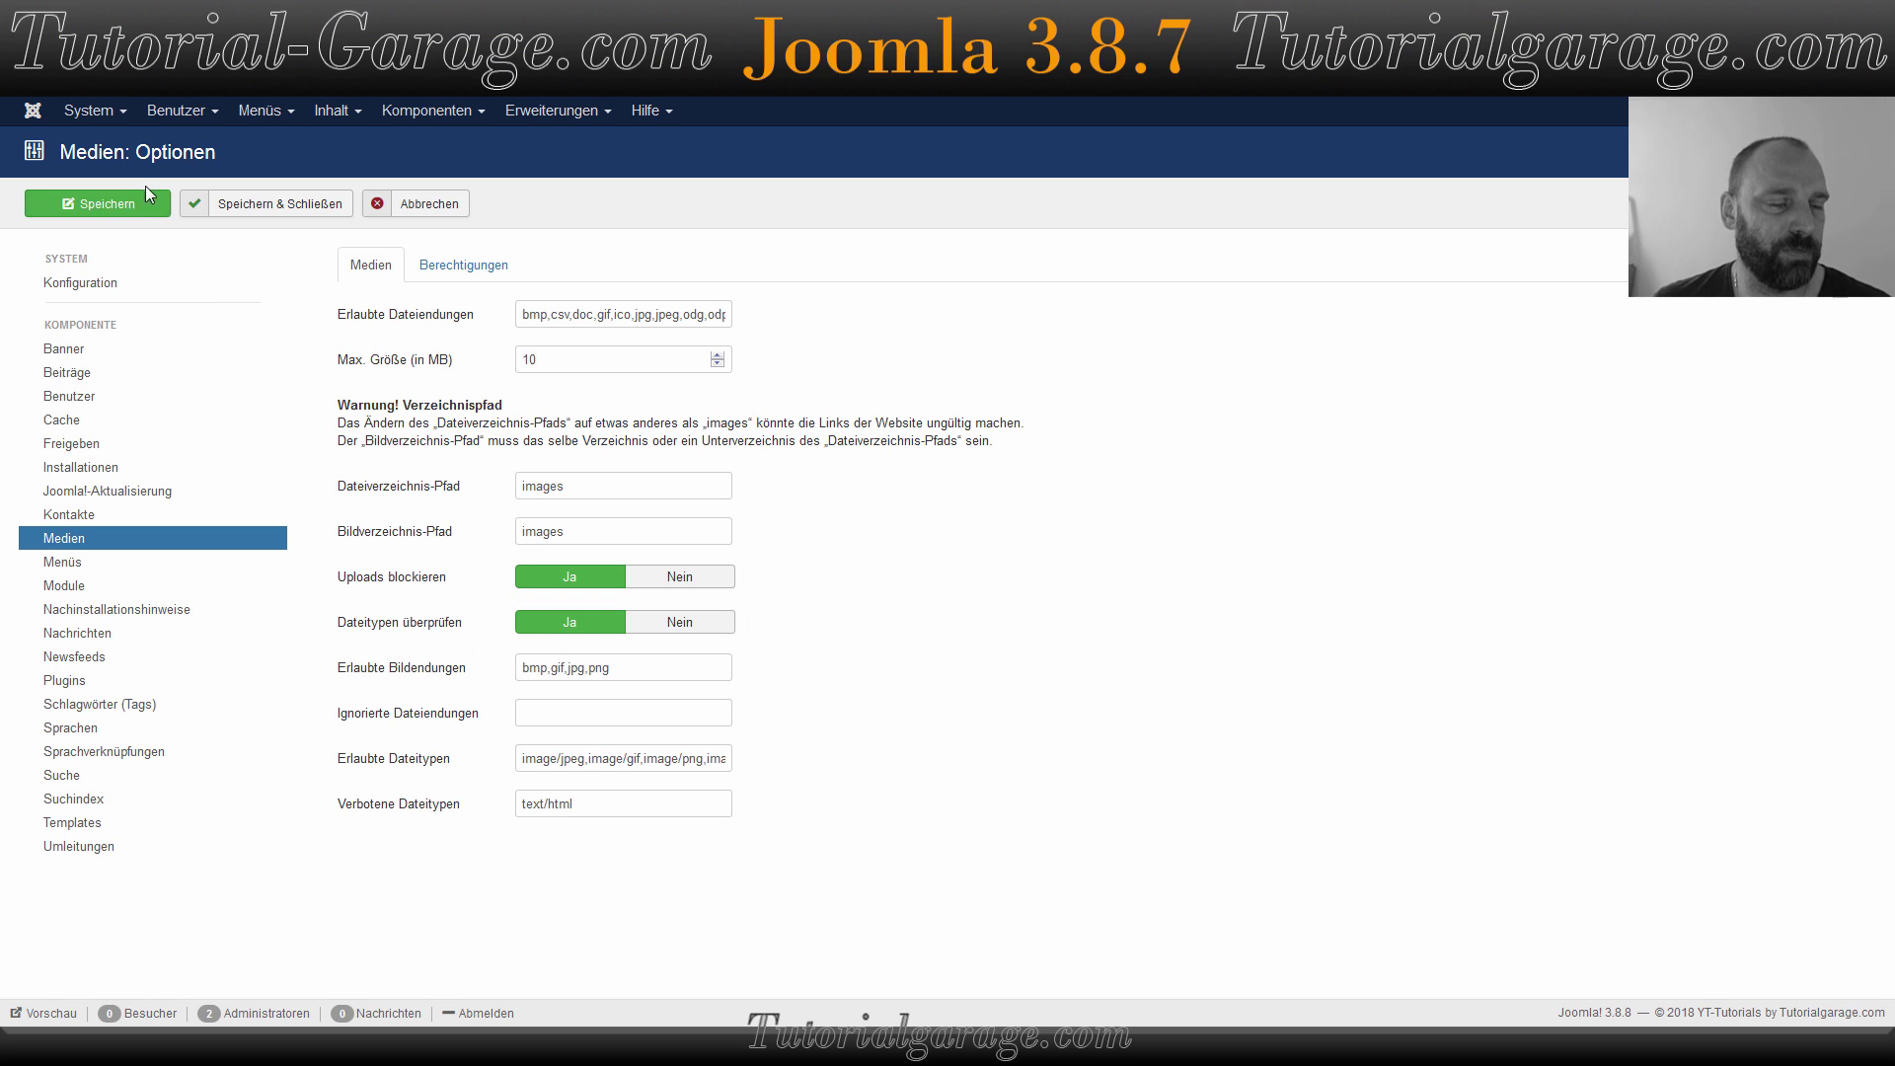
{"action": "left_click", "coordinate": [133, 208]}
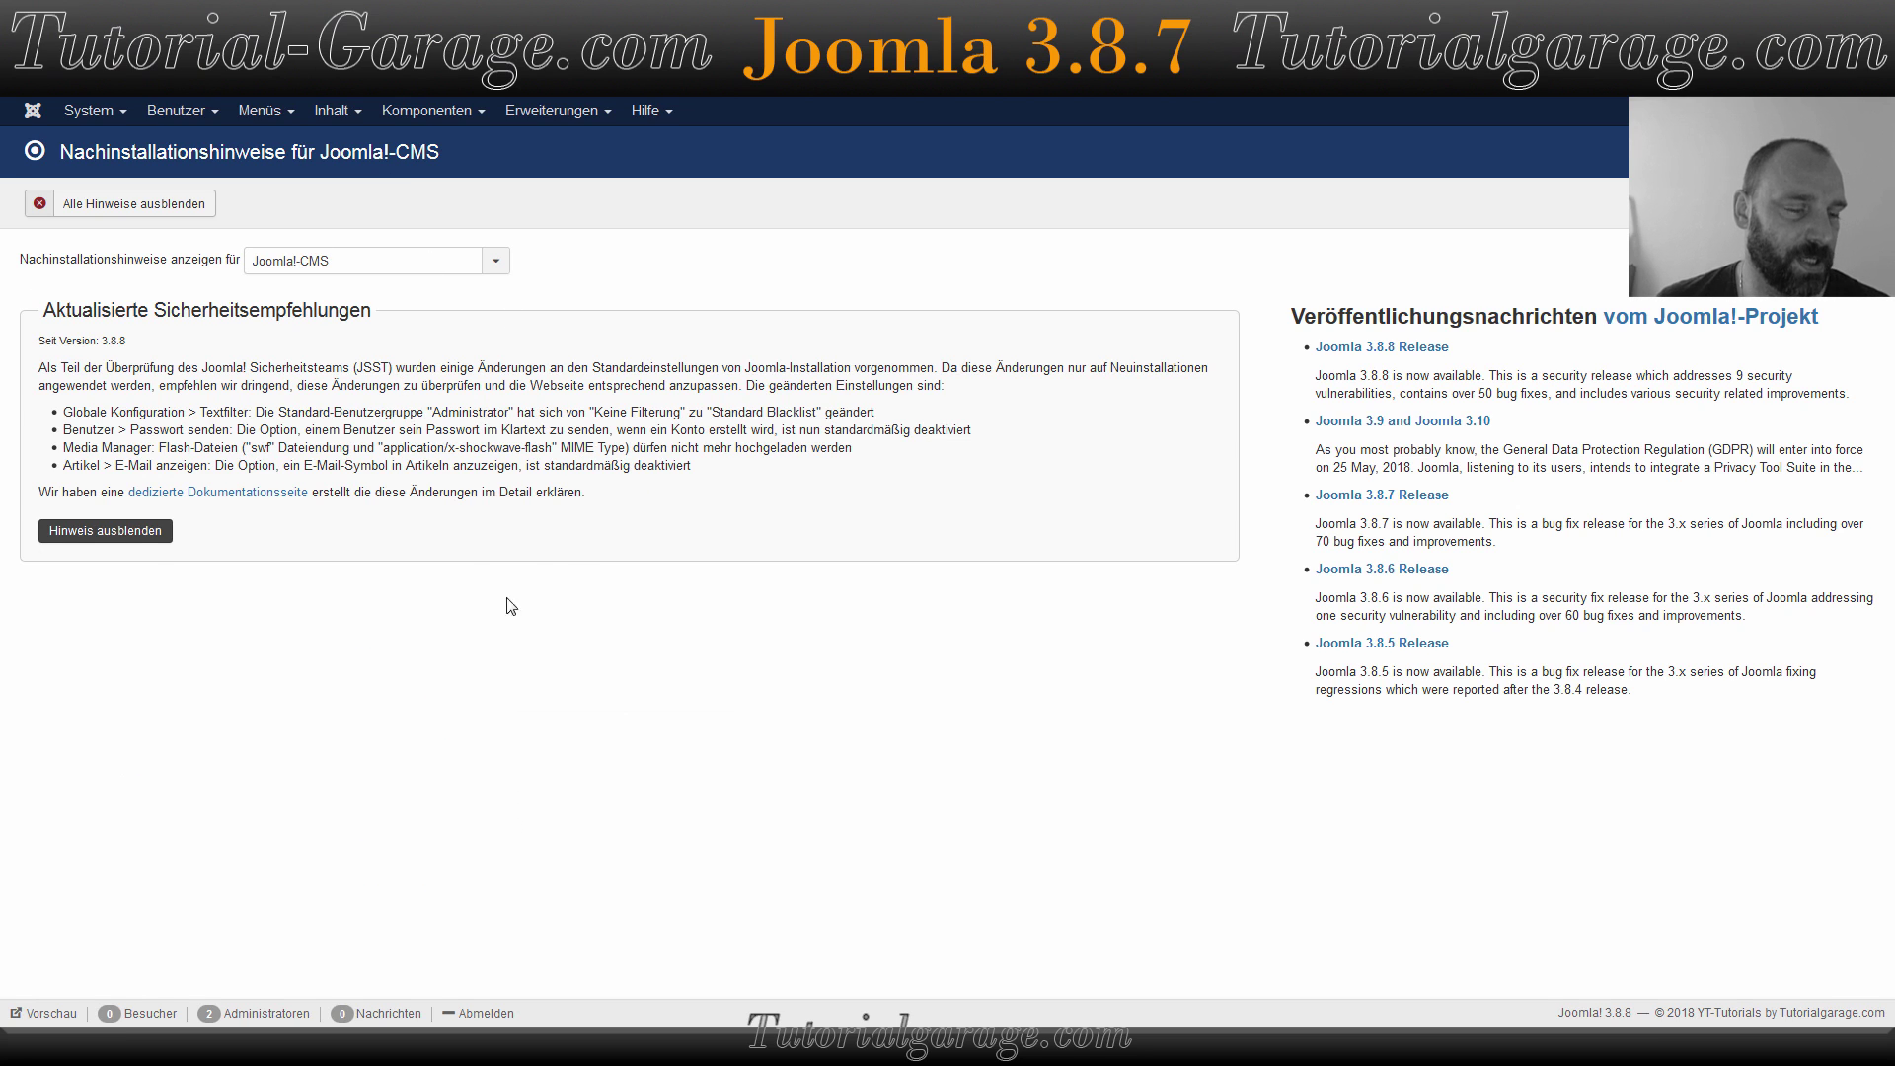
{"action": "left_click", "coordinate": [116, 534]}
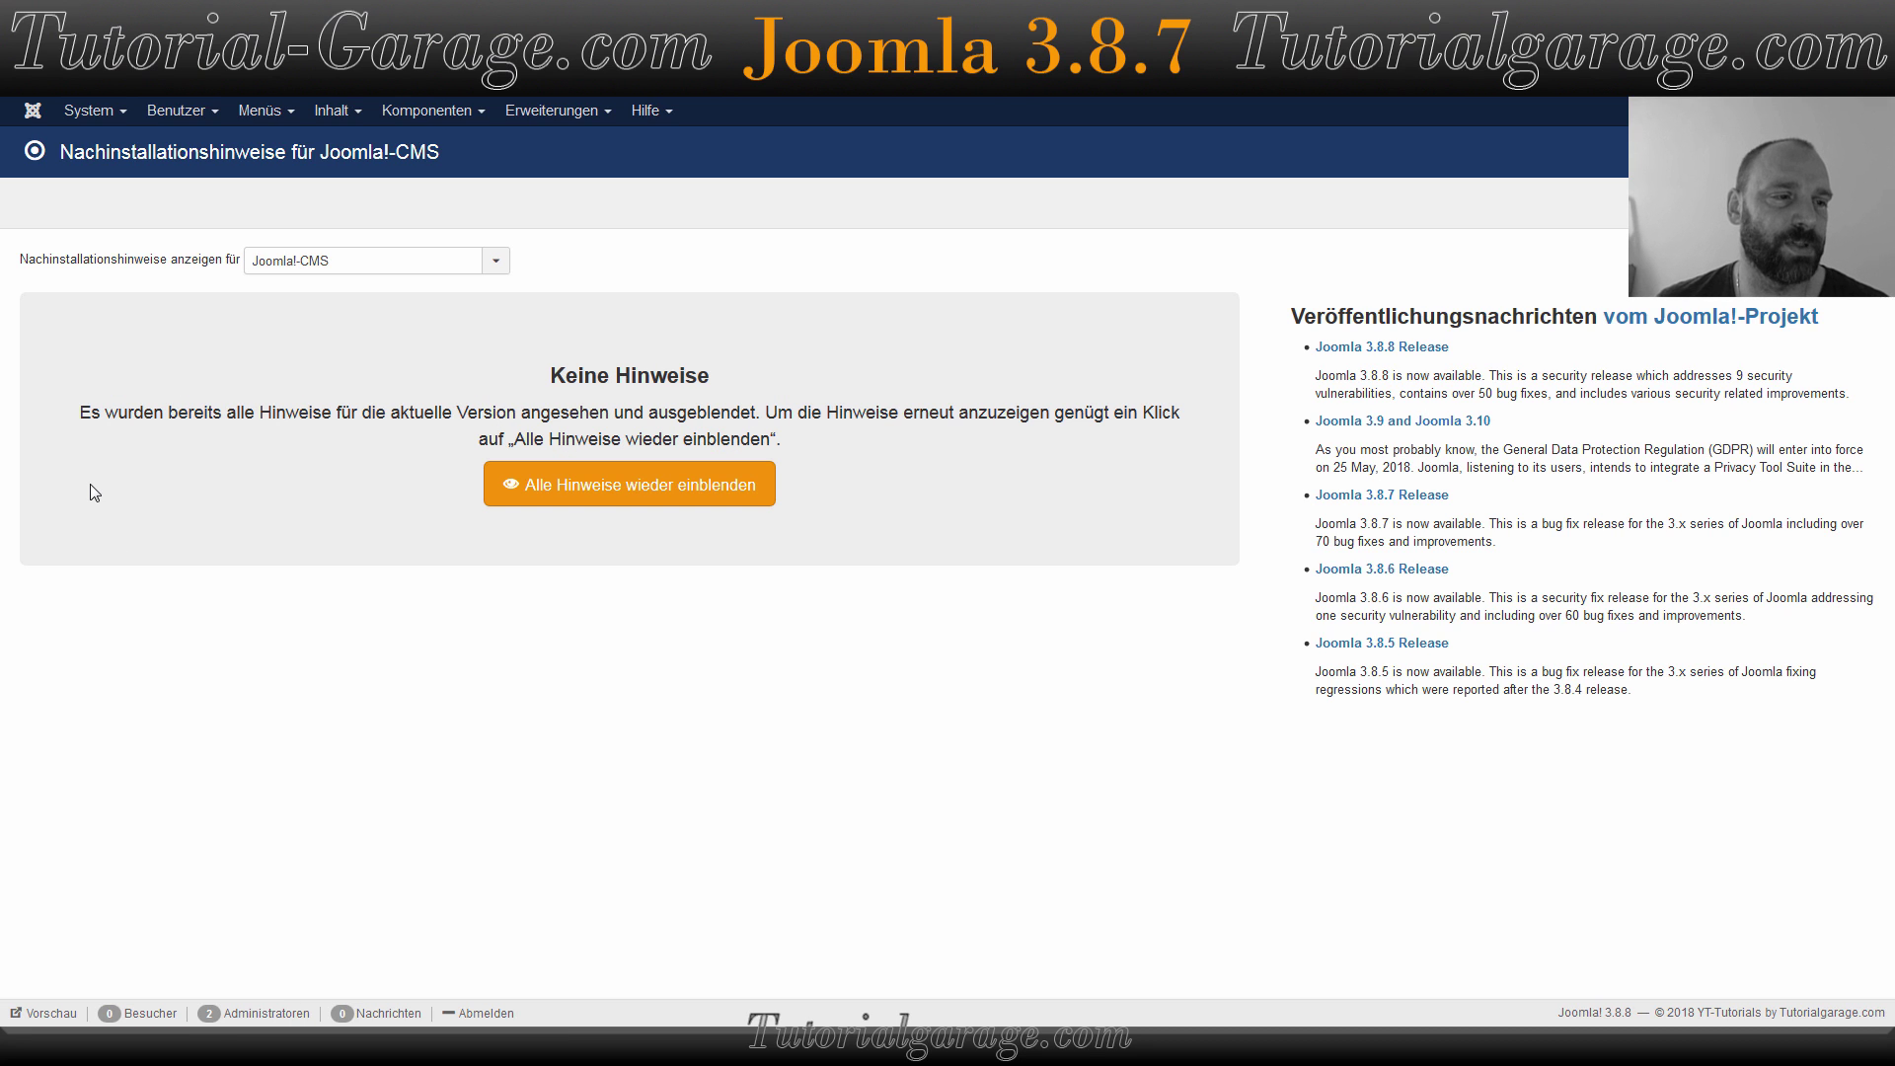